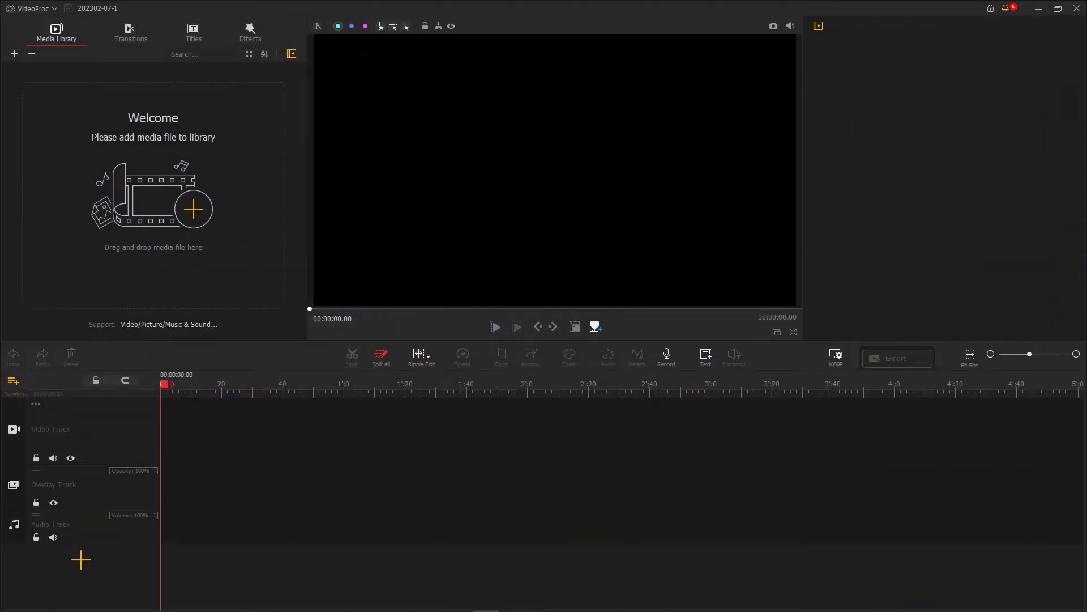
Import the wakeboard and Ink clips and place the jumping wakeboarder clip on the video track.
left_click_drag(986, 26, 255, 153)
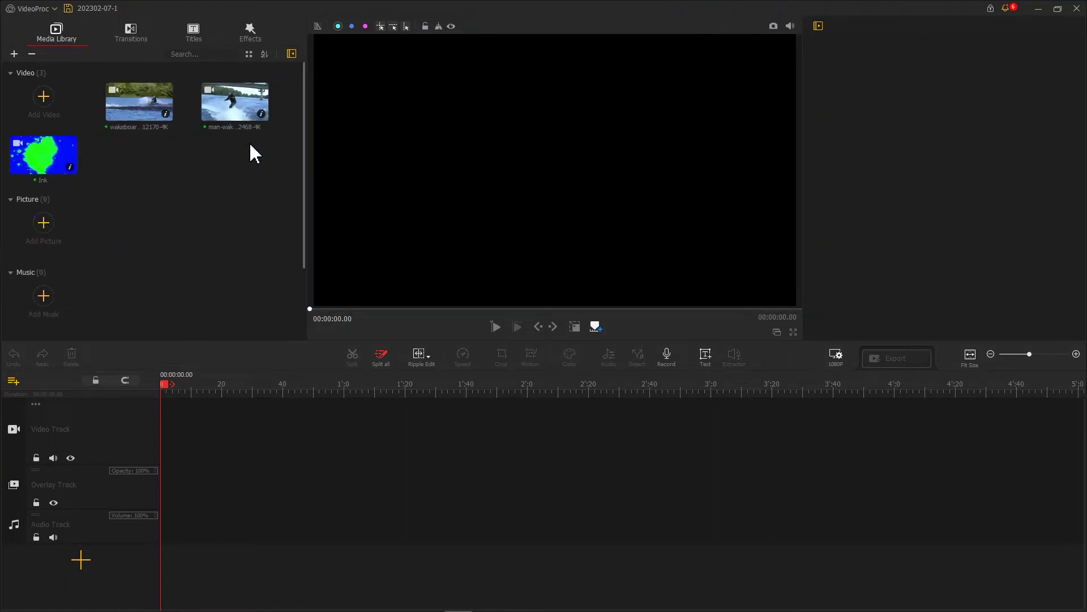
left_click_drag(155, 109, 196, 408)
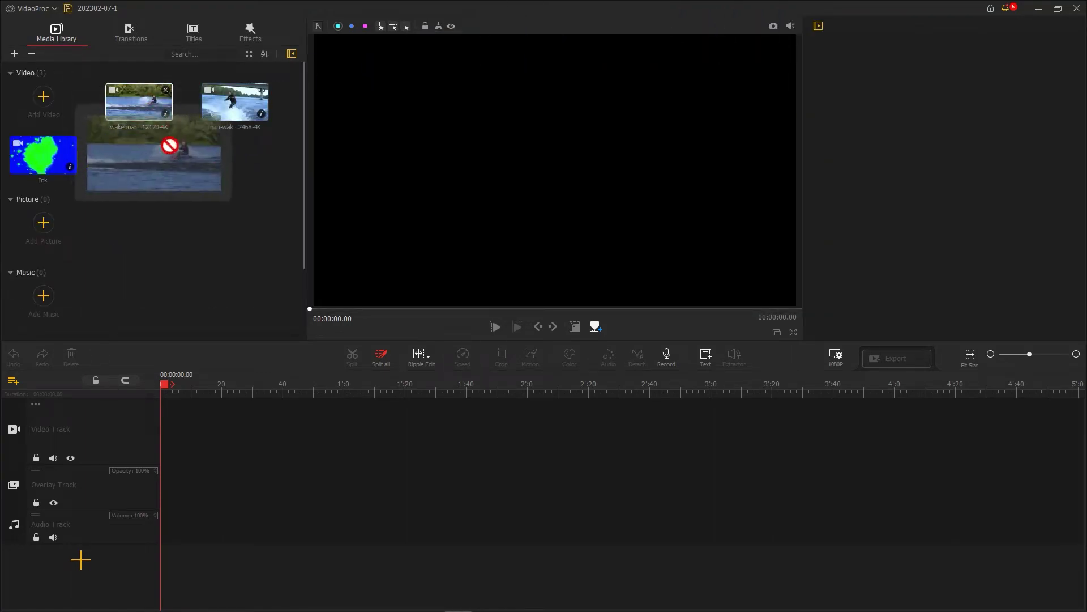
scroll(207, 408, "up", 5)
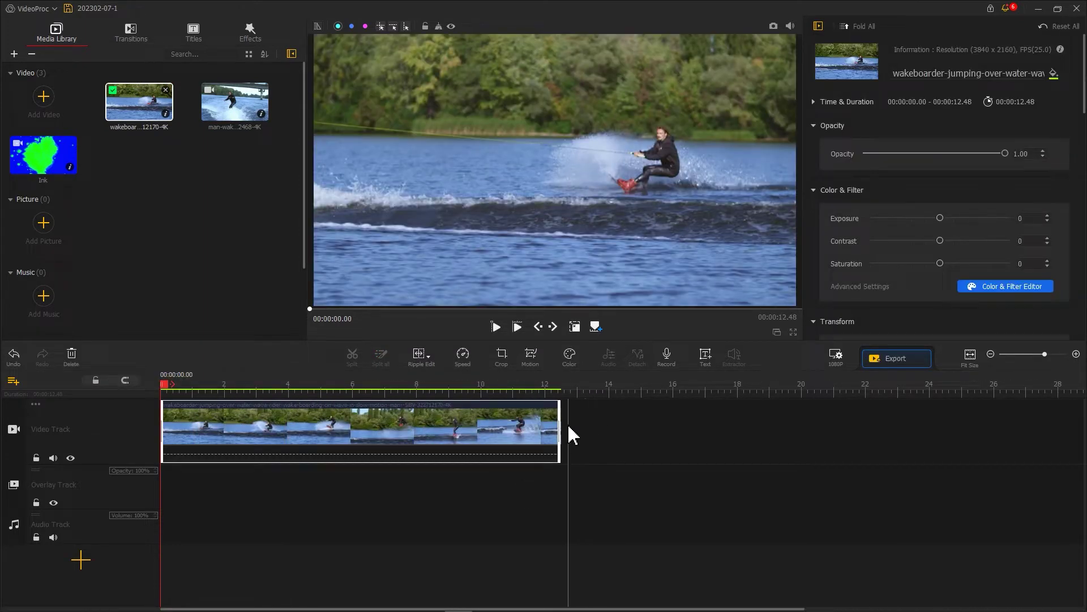
Trim the clip's end to 6.53 seconds and park the playhead on the jump moment.
left_click_drag(510, 427, 370, 427)
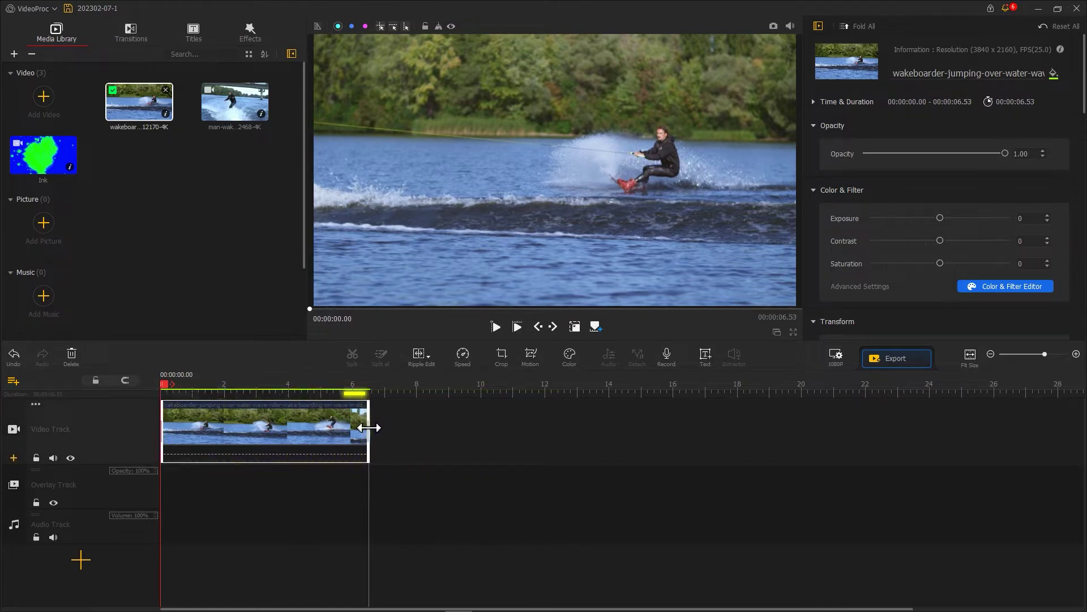
left_click_drag(166, 387, 346, 391)
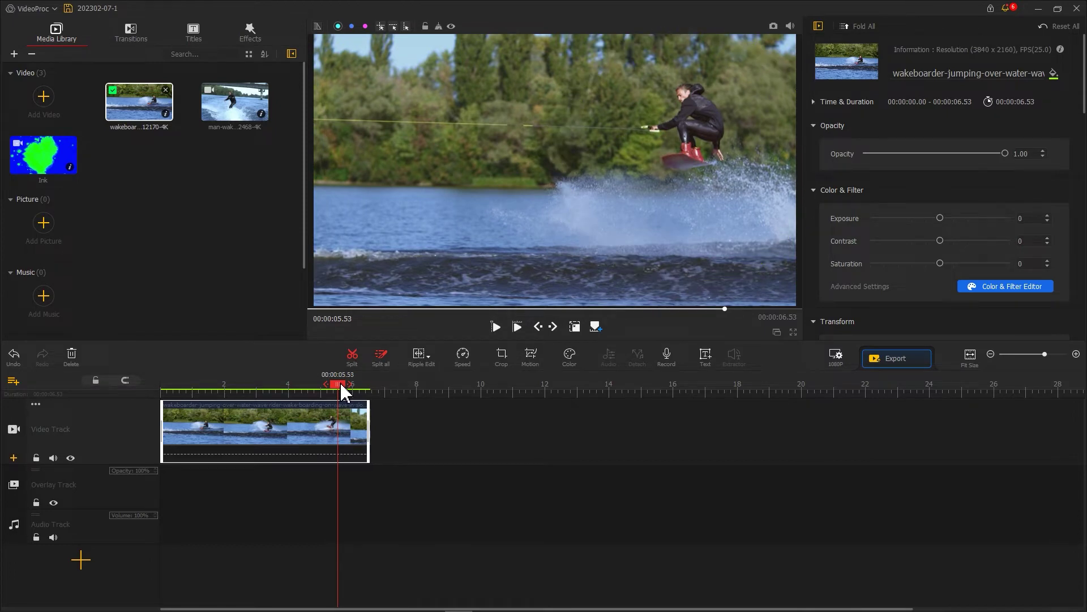
Split the clip at the jump frame, snapshot it, and import the snapshot into the library.
left_click(352, 357)
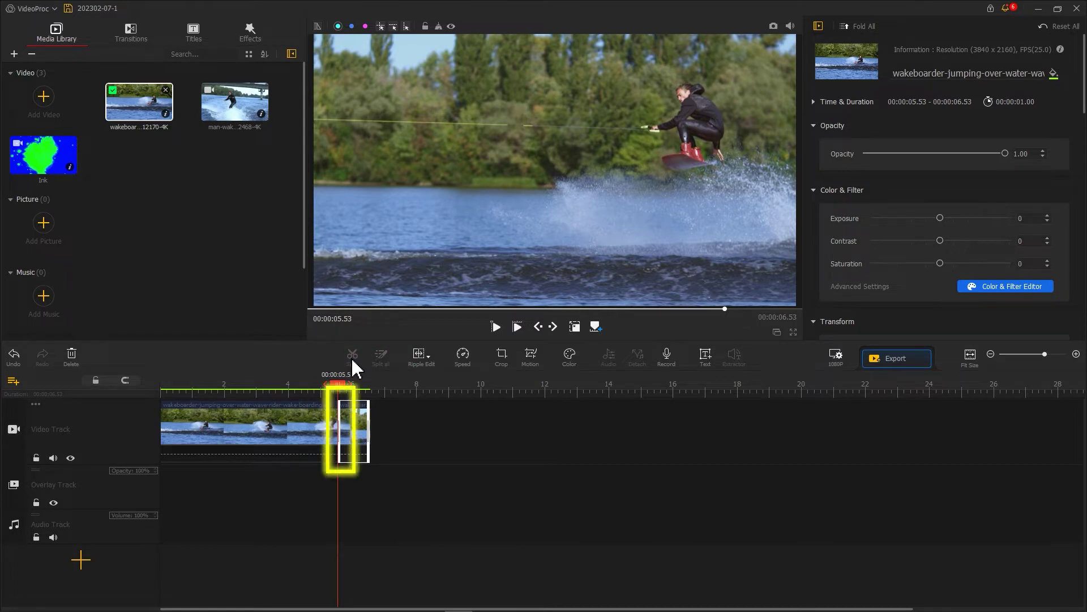
left_click(774, 26)
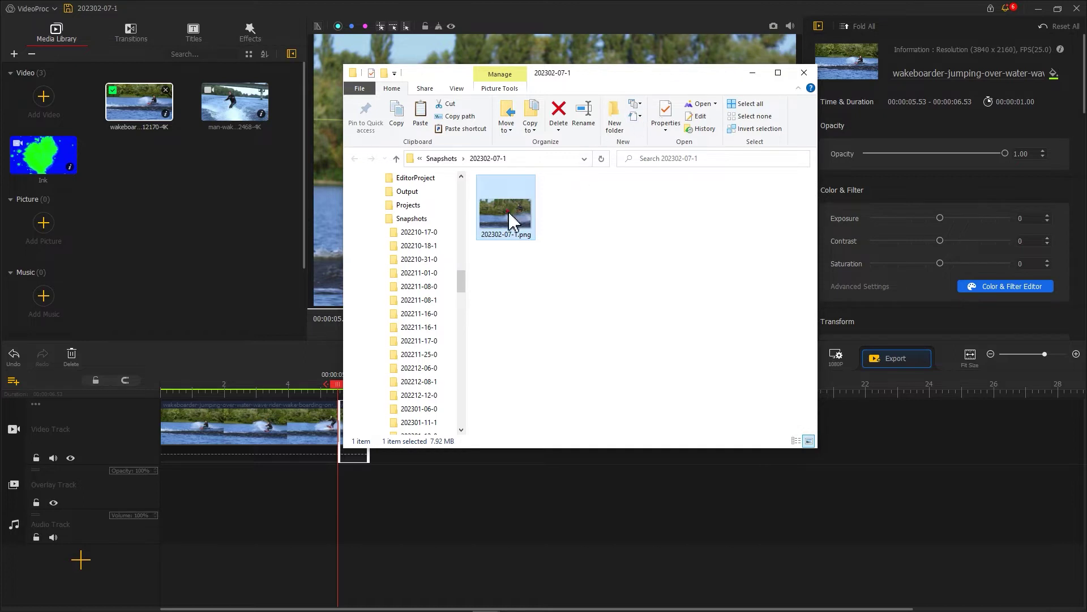
left_click_drag(512, 220, 230, 220)
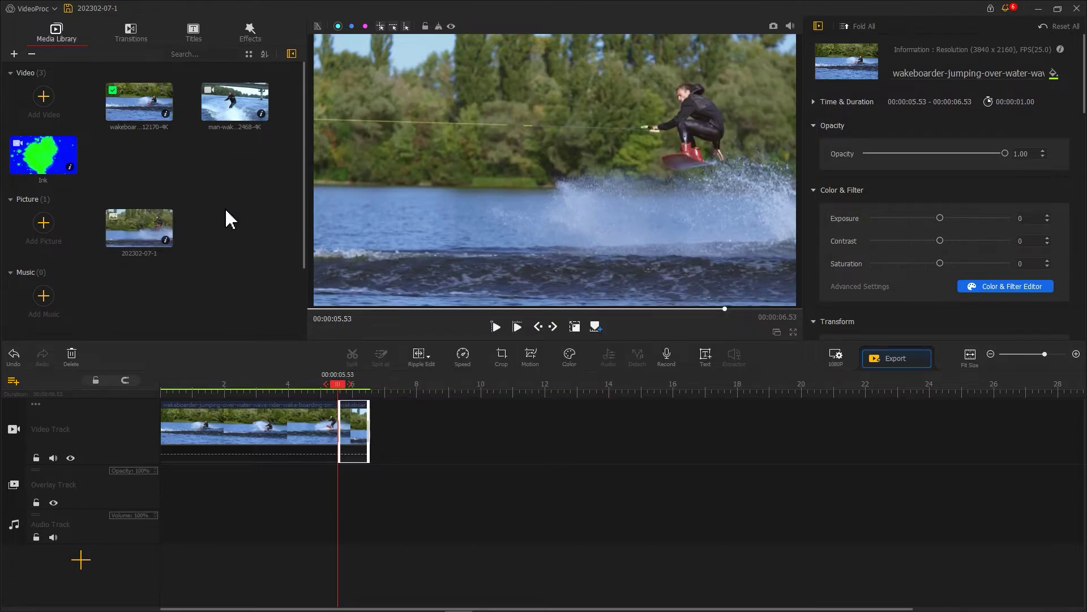
Delete the short piece left after the split.
right_click(350, 419)
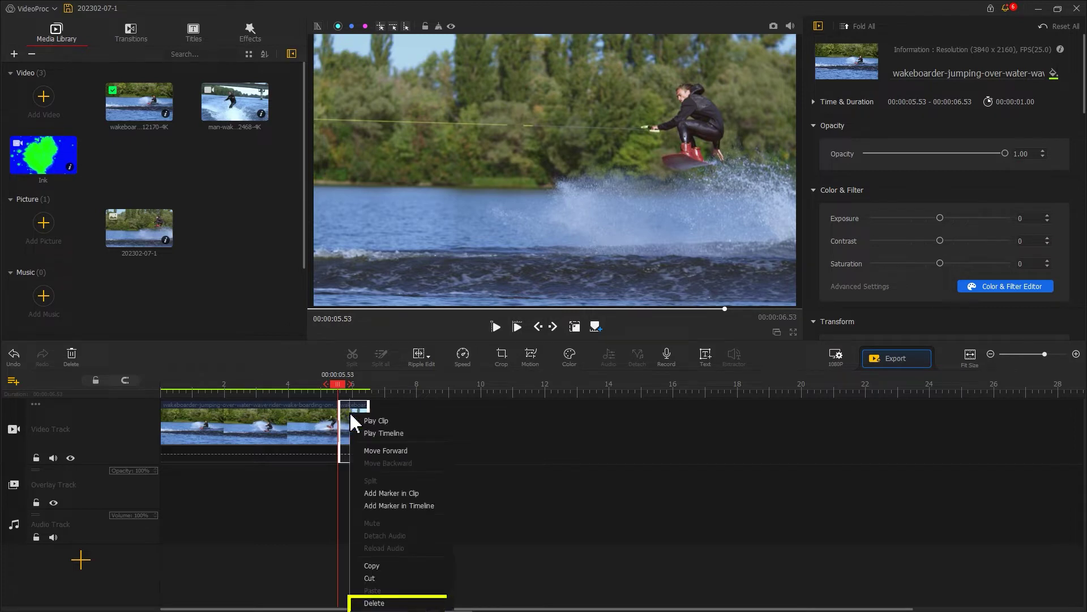
left_click(375, 602)
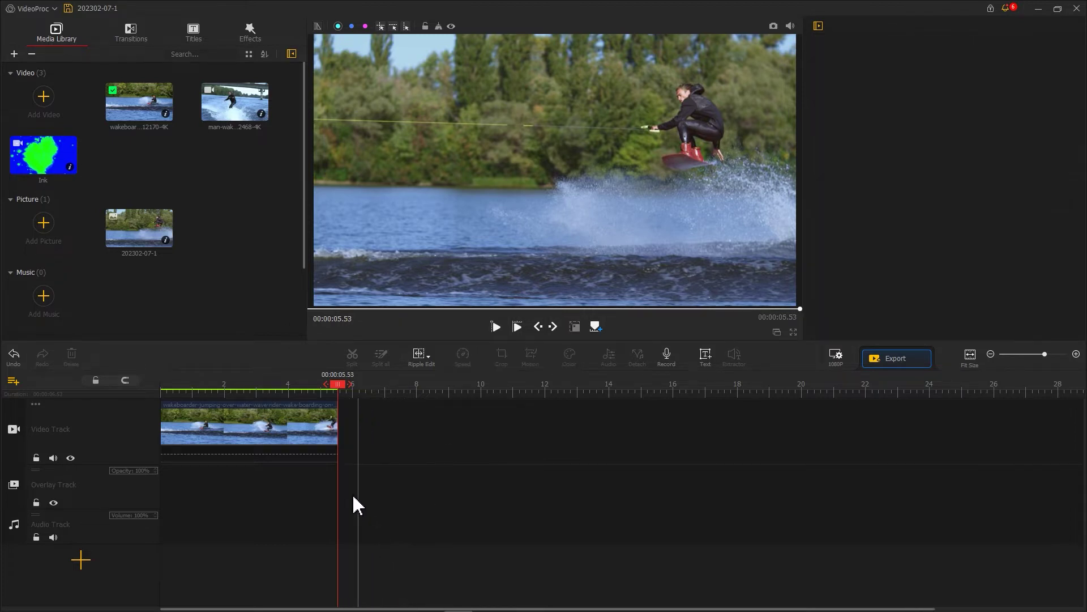
Place the jump snapshot after the clip and play the sequence back to review it.
left_click_drag(136, 229, 352, 407)
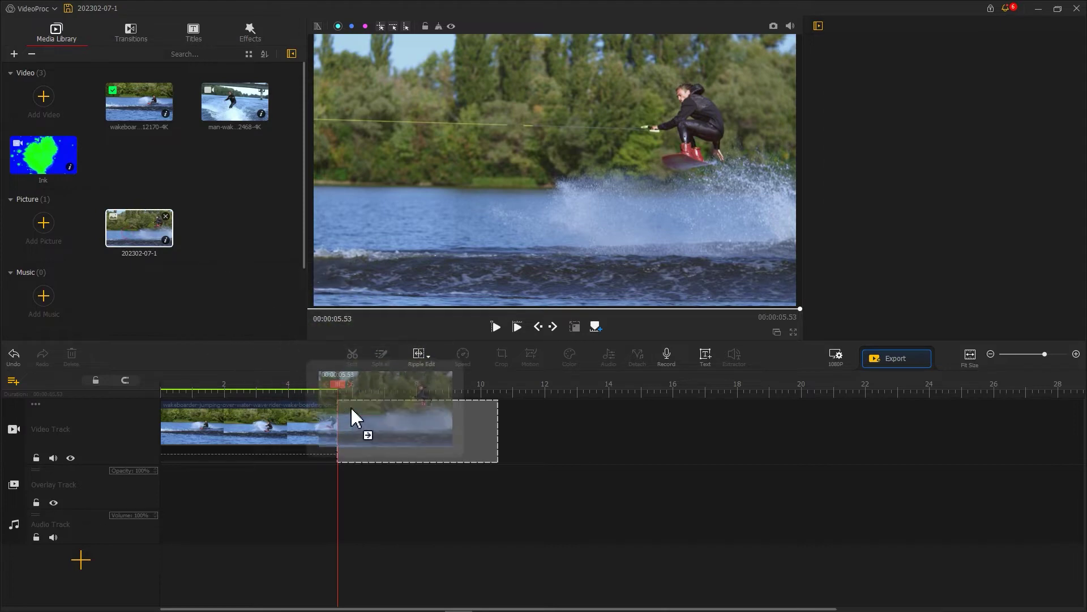
key("space")
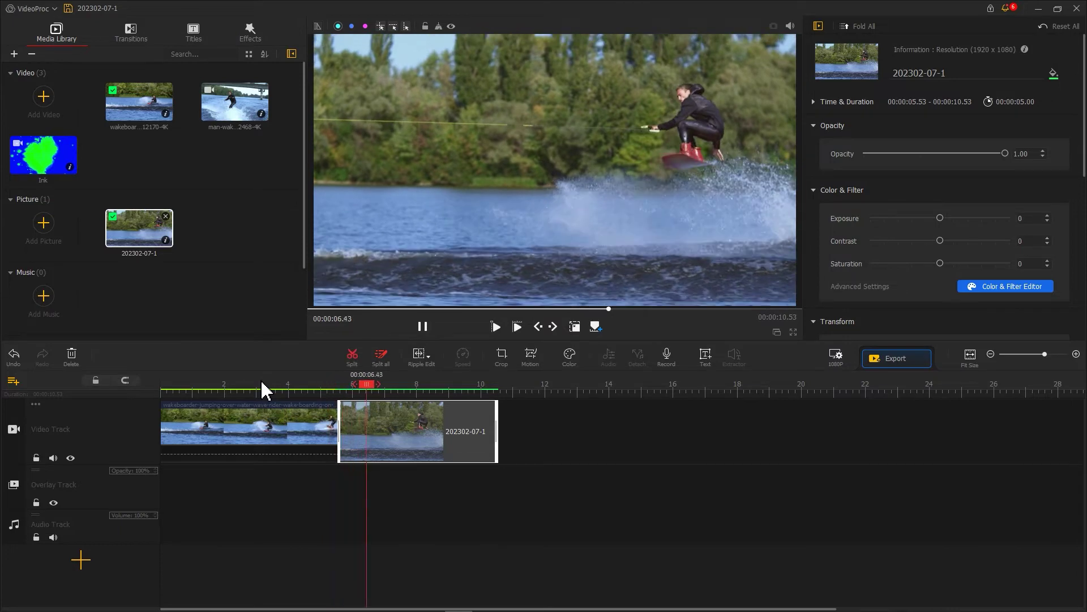
key("space")
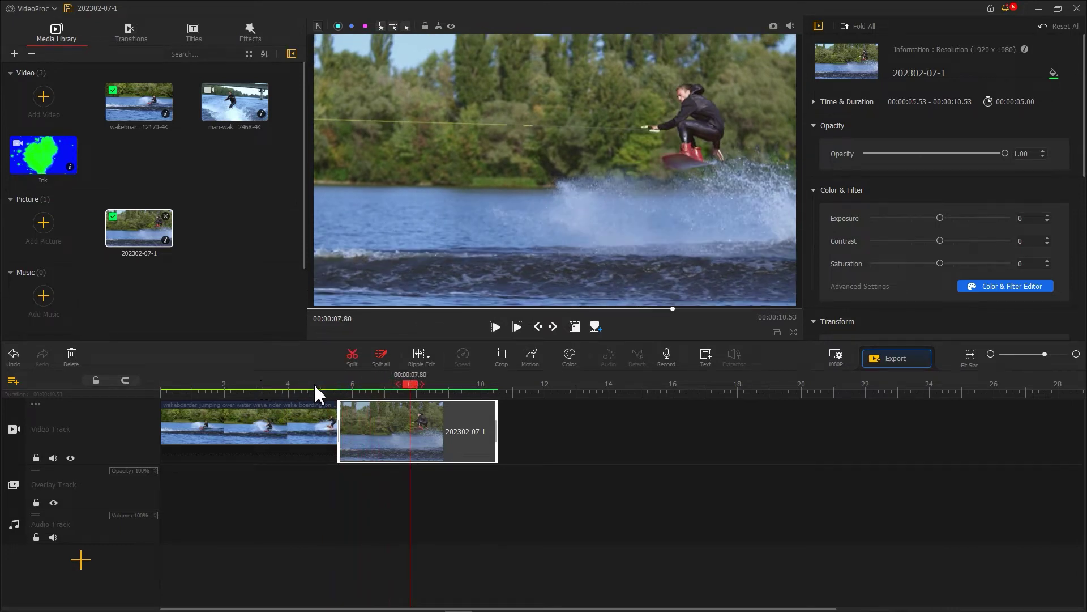
Split the still image at 6.50 seconds into a short and a longer piece.
left_click(354, 357)
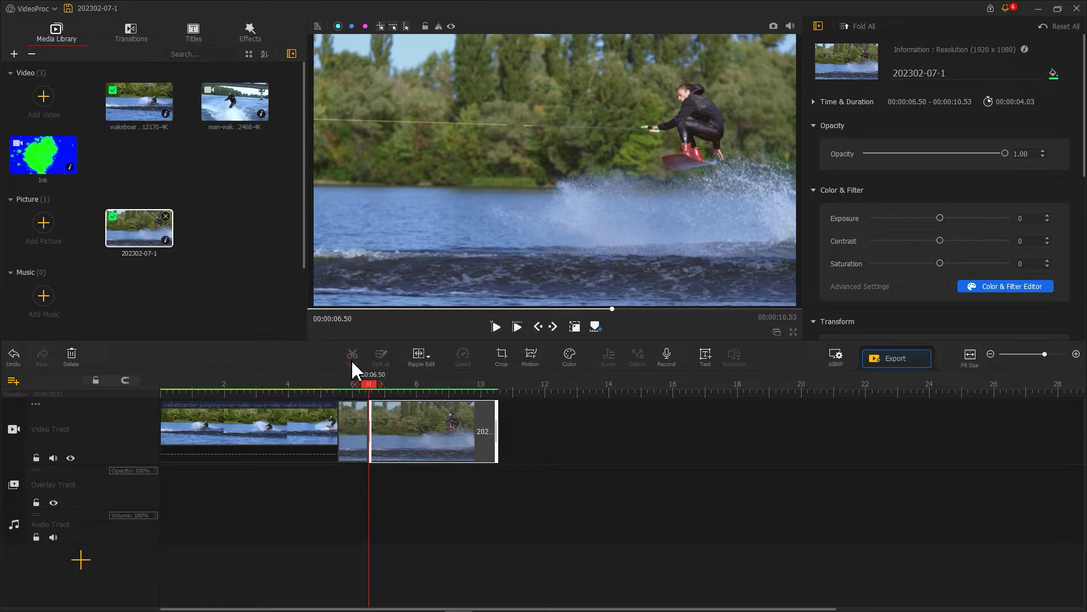
left_click(386, 418)
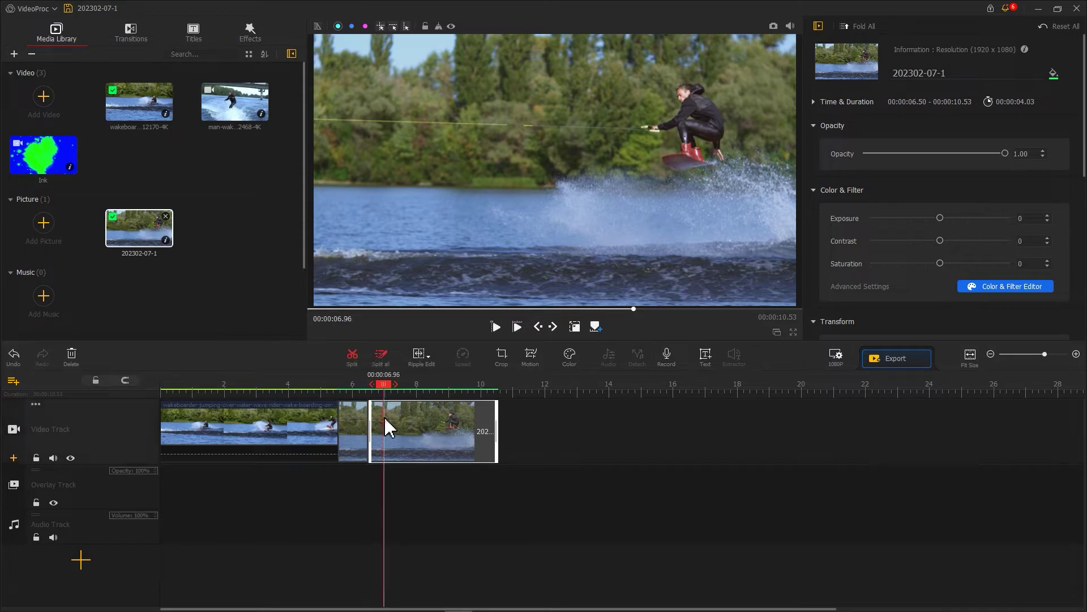
Set the longer still piece's Saturation to -100 so it becomes black and white.
left_click(567, 357)
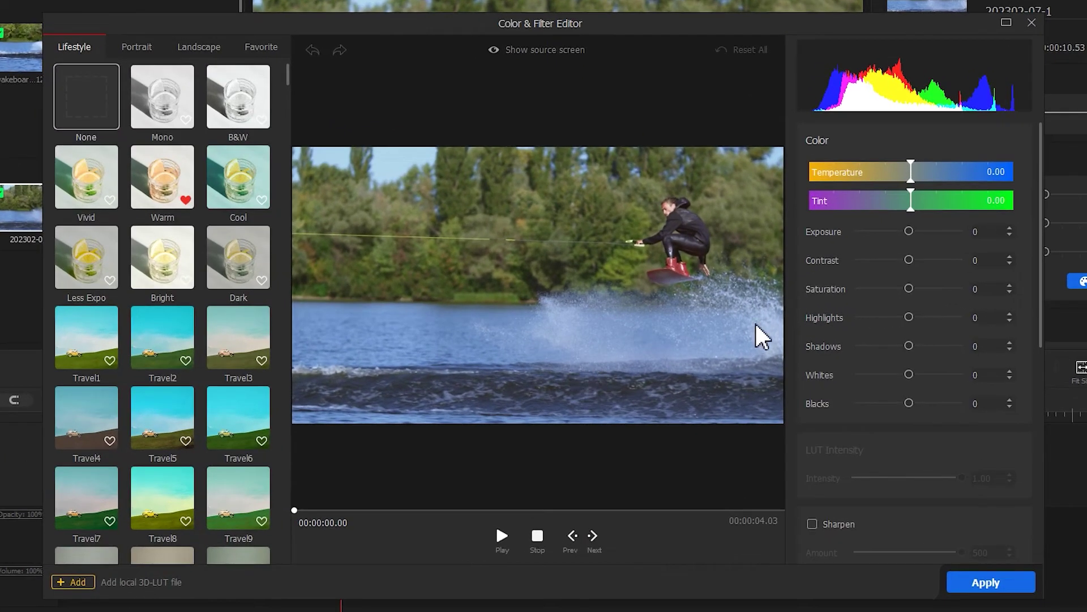
left_click_drag(909, 289, 857, 289)
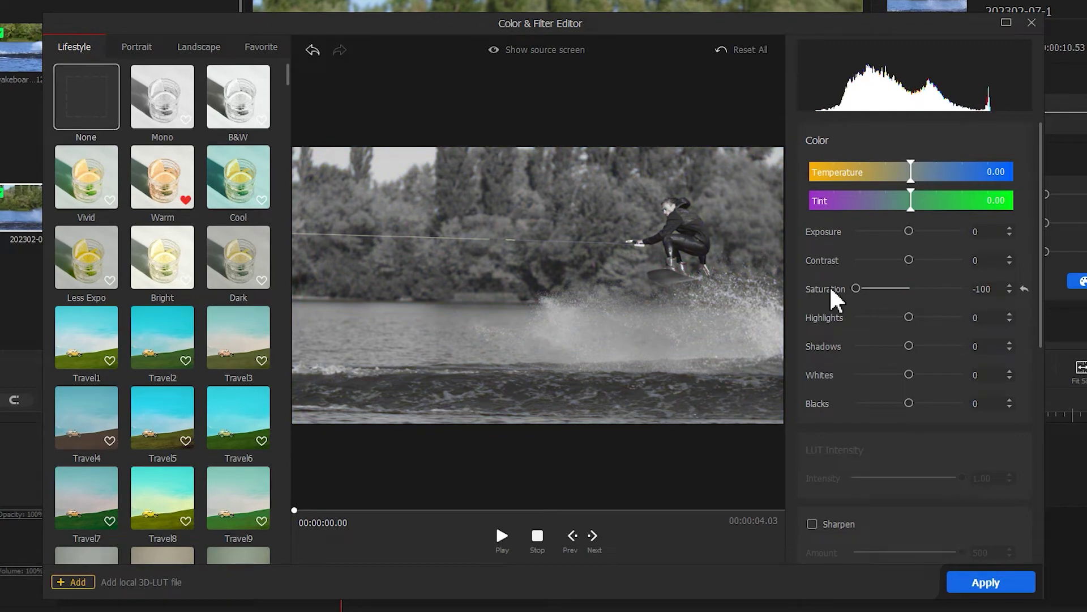
left_click(986, 582)
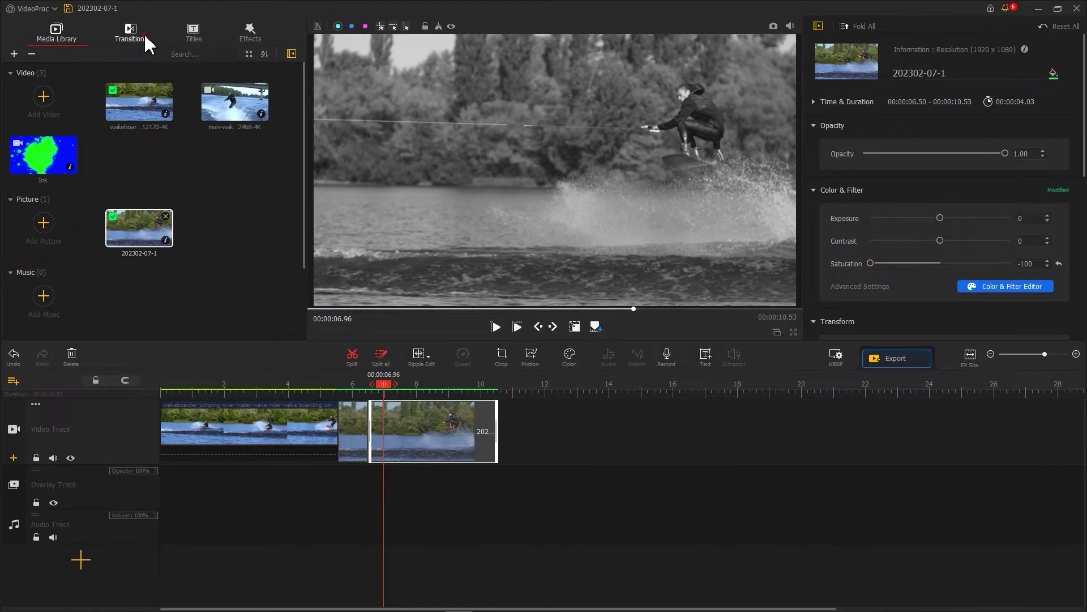
Add a Fade transition between the two still pieces.
left_click(132, 34)
left_click_drag(43, 122, 377, 435)
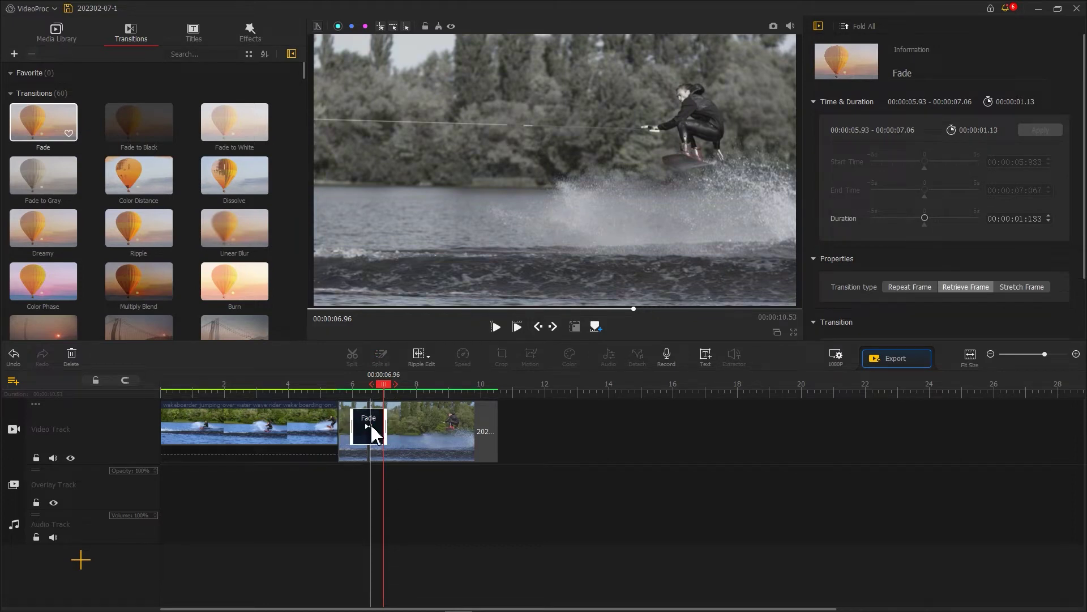
left_click(321, 432)
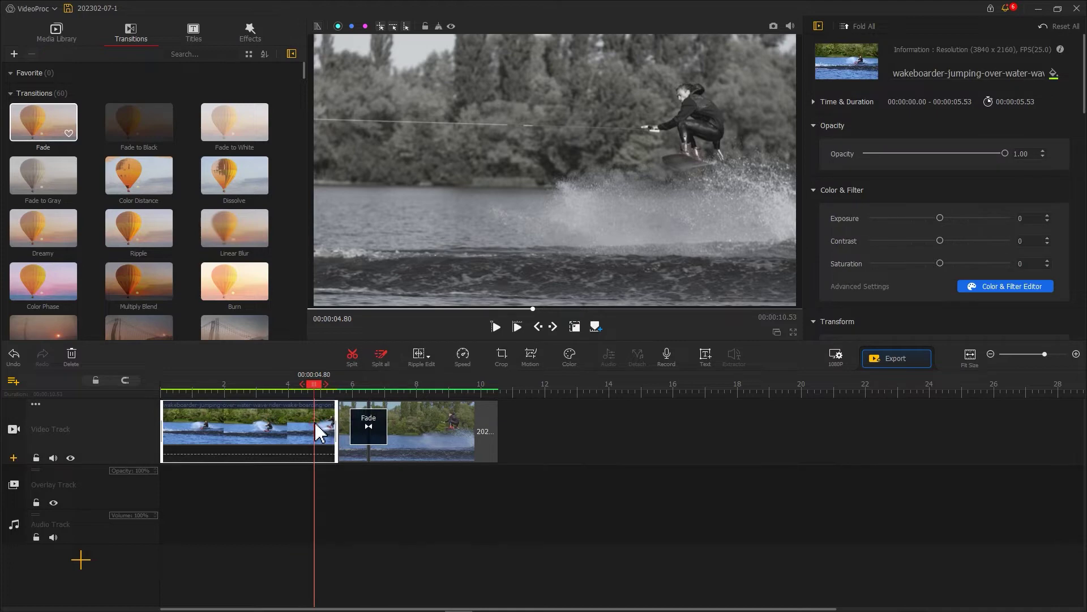
Build a custom speed curve: 4X until 1.40s, dropping to Original by 1.92s for the rest.
left_click(462, 357)
left_click_drag(347, 410, 195, 391)
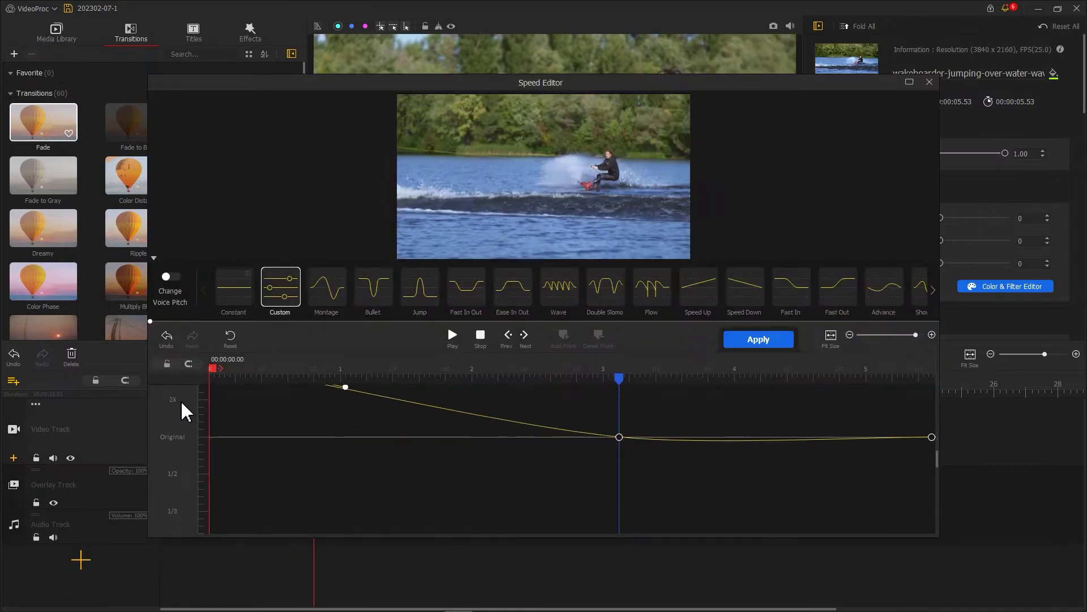
left_click(392, 373)
left_click_drag(396, 476, 392, 411)
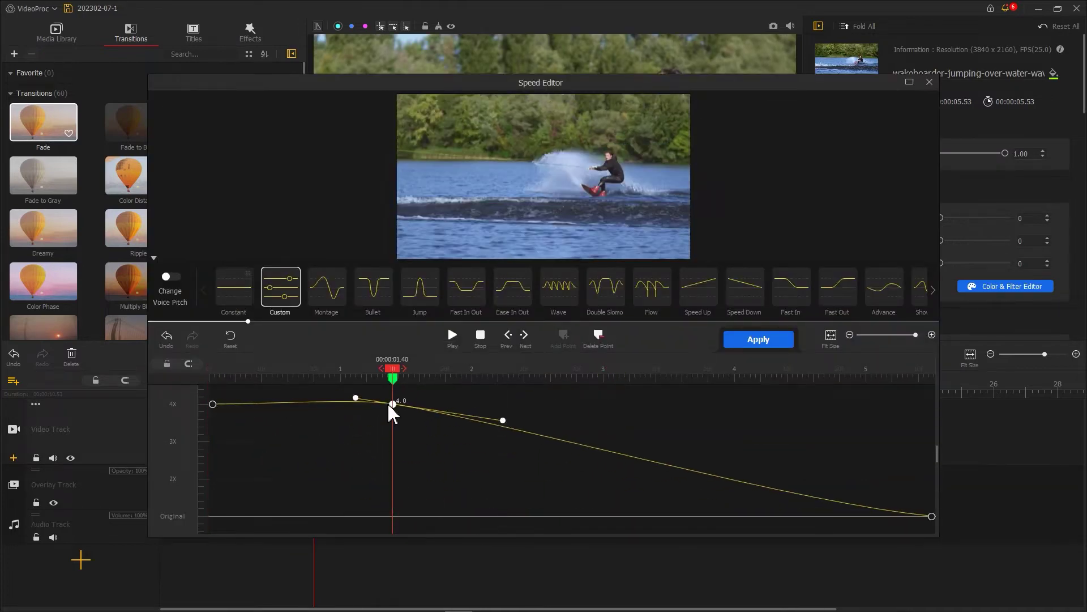
left_click(462, 374)
left_click_drag(461, 408, 461, 515)
left_click_drag(504, 476, 544, 519)
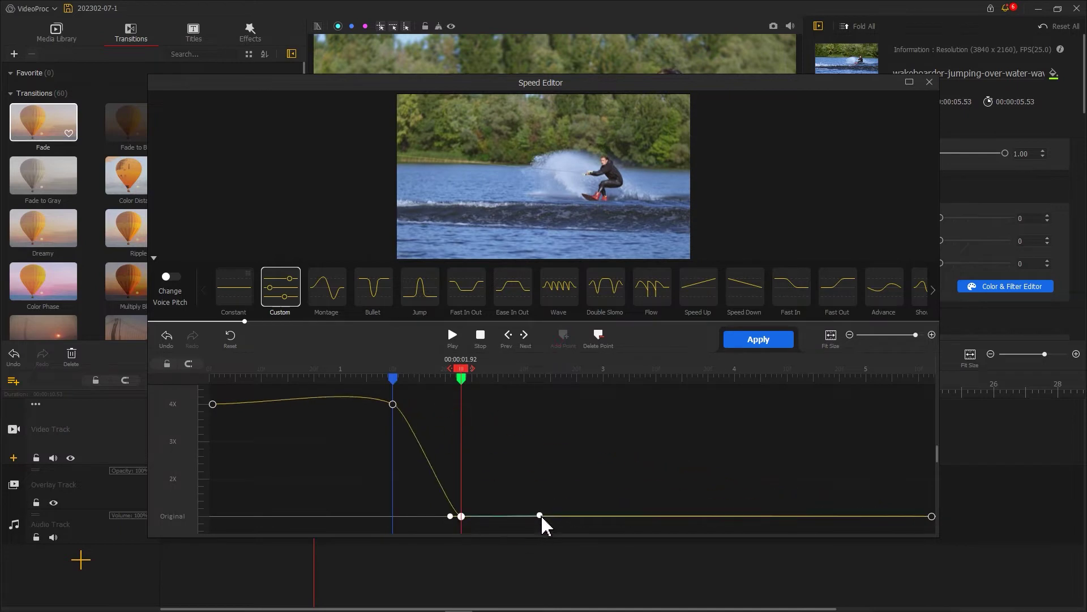
Smooth the transition out of the fast section and apply the speed ramp.
left_click(393, 403)
mouse_move(383, 403)
left_mouse_down()
mouse_move(345, 404)
mouse_move(424, 407)
left_mouse_up()
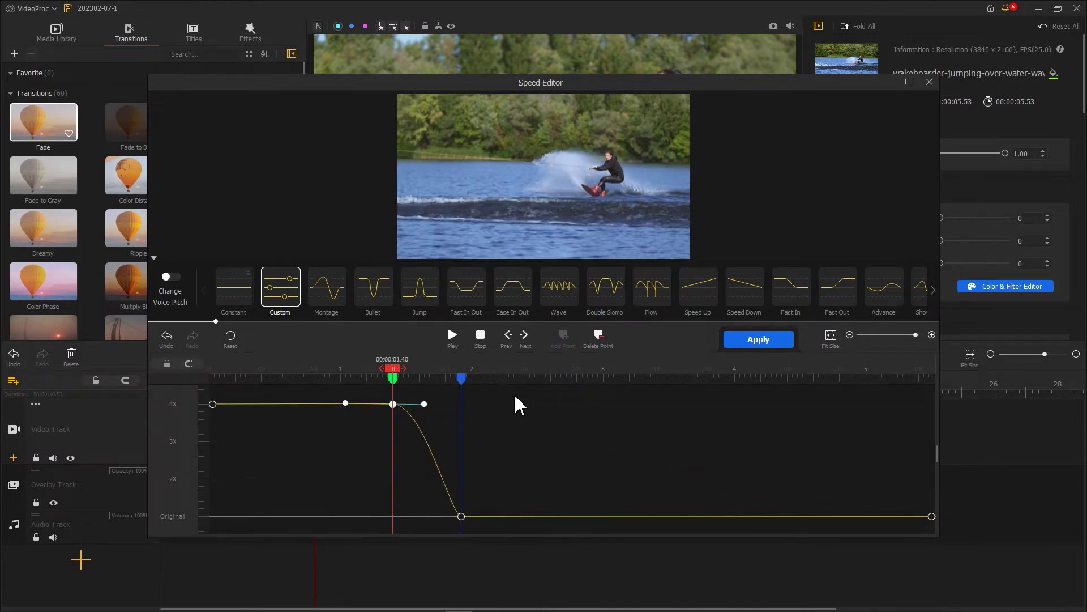
left_click(759, 338)
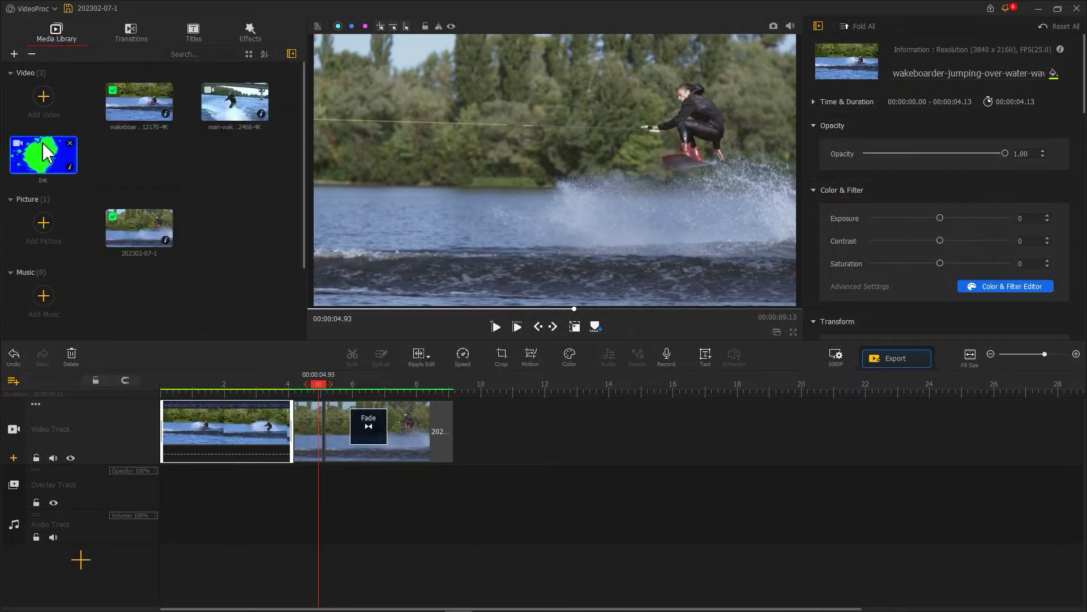
left_click_drag(47, 153, 339, 495)
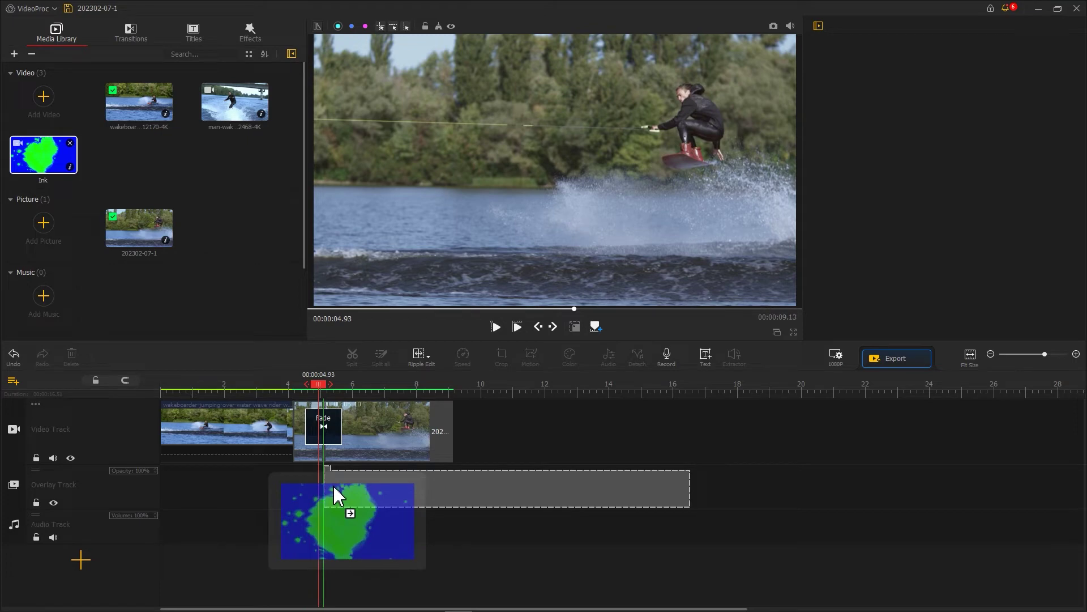
Start the Ink overlay at the still frame and trim it to end with the video.
left_click_drag(338, 495, 338, 495)
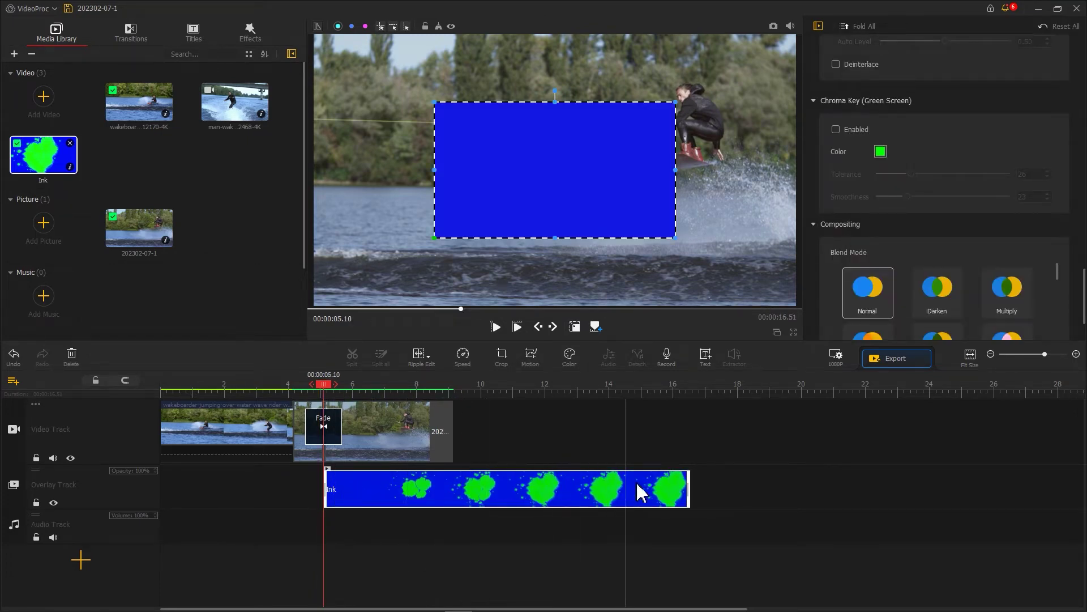
left_click_drag(453, 484, 453, 484)
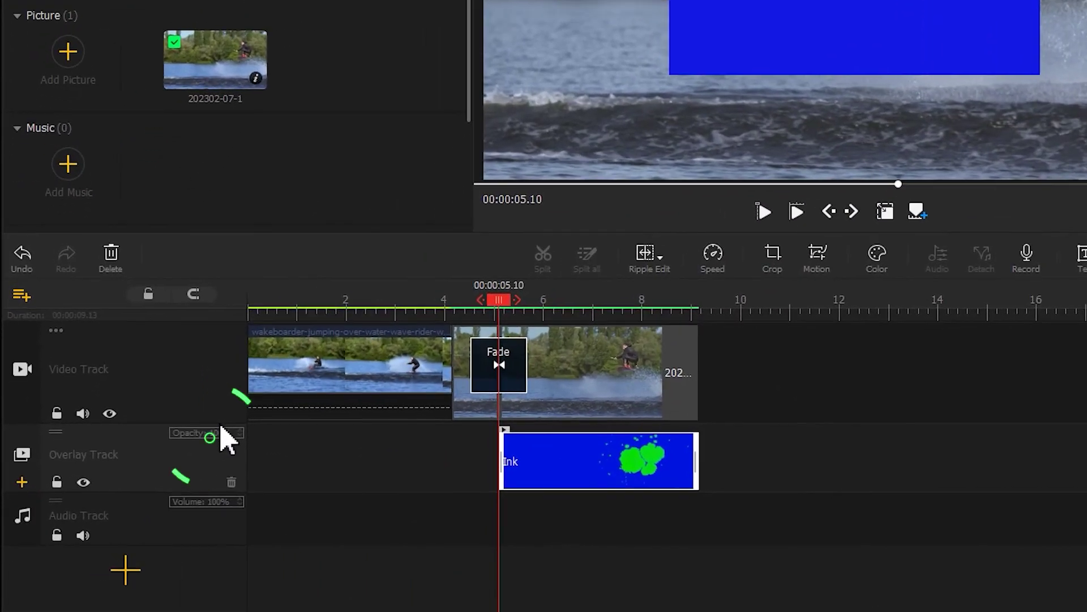
Lower the overlay track opacity to about 44% and select the ink overlay at a frame with blots.
left_click(137, 472)
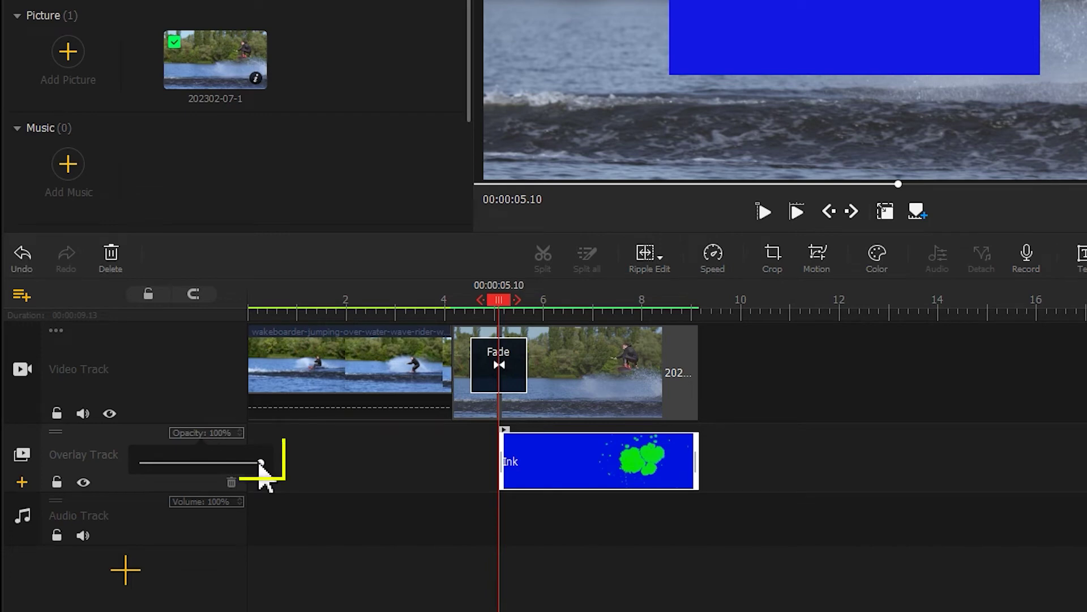
left_click_drag(262, 464, 204, 463)
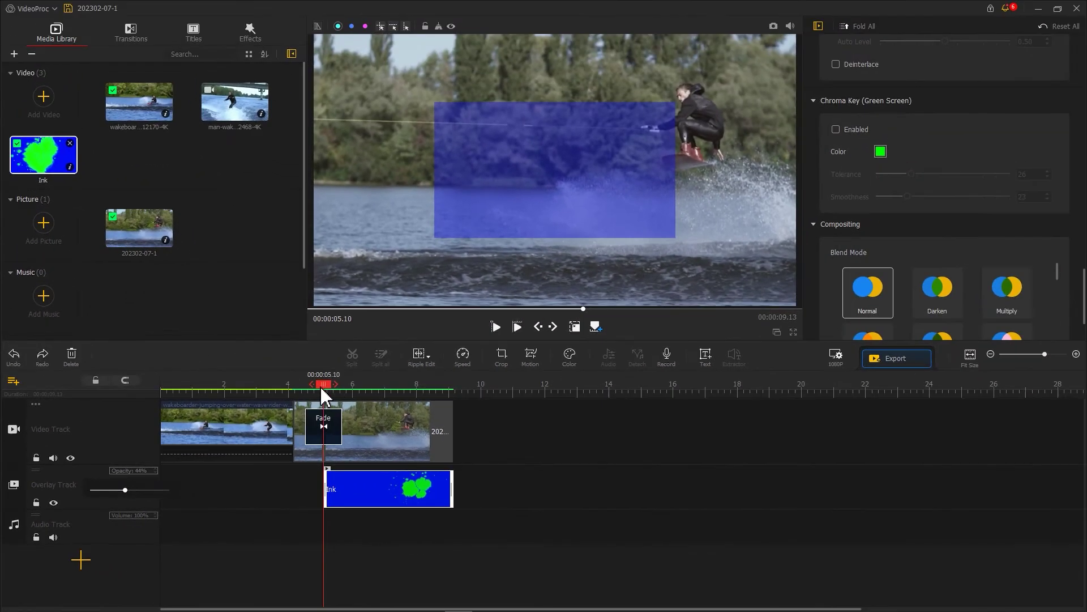
left_click_drag(323, 391, 405, 391)
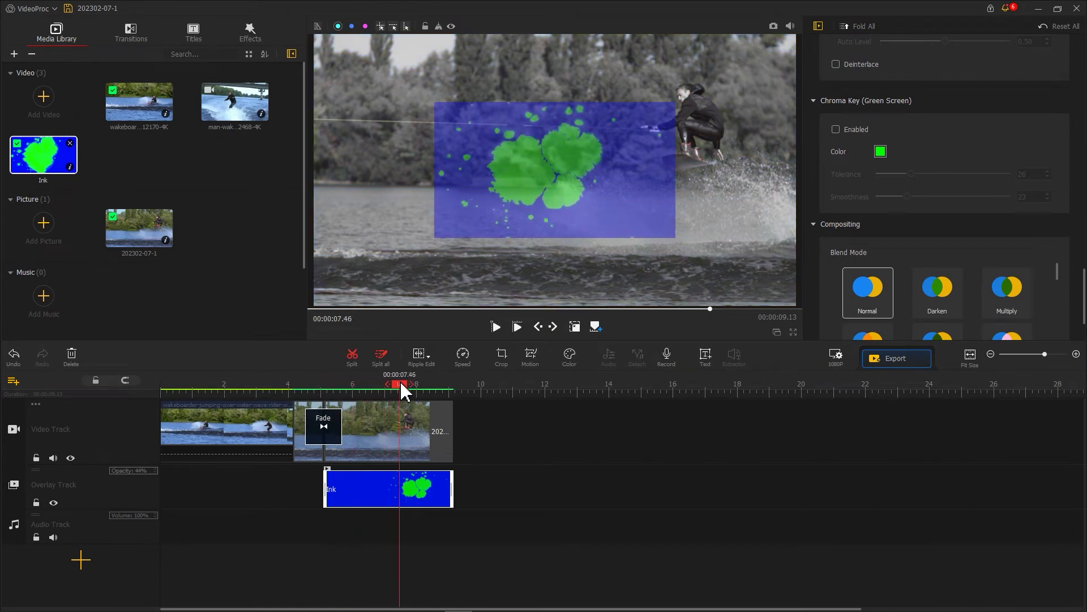
left_click(517, 219)
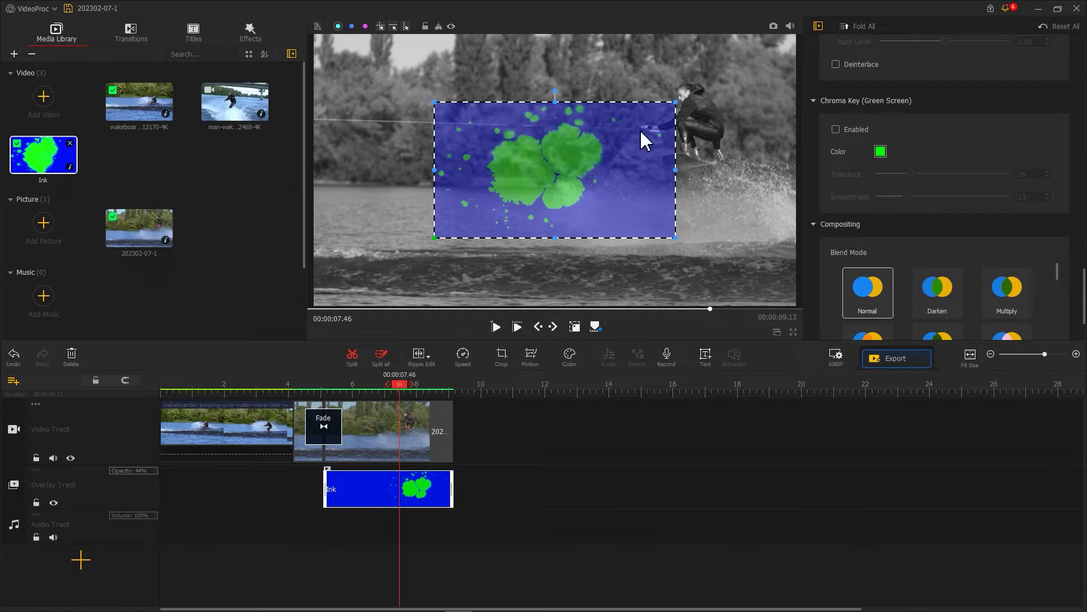
Enlarge the ink overlay to cover most of the frame and shift it to the right.
left_click_drag(676, 102, 807, 26)
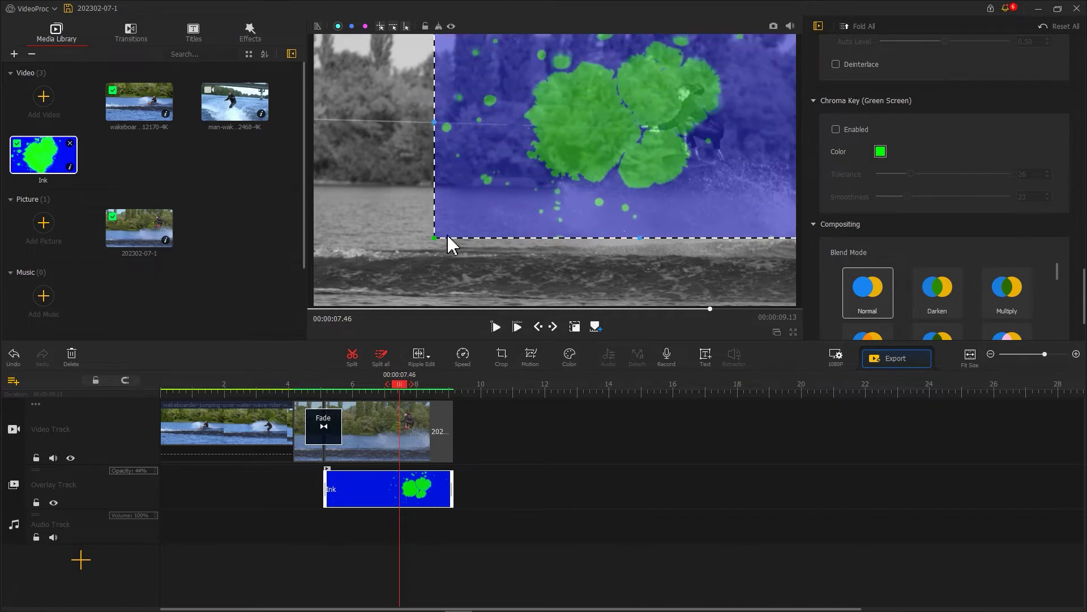
left_click_drag(435, 238, 308, 328)
left_click_drag(428, 263, 546, 275)
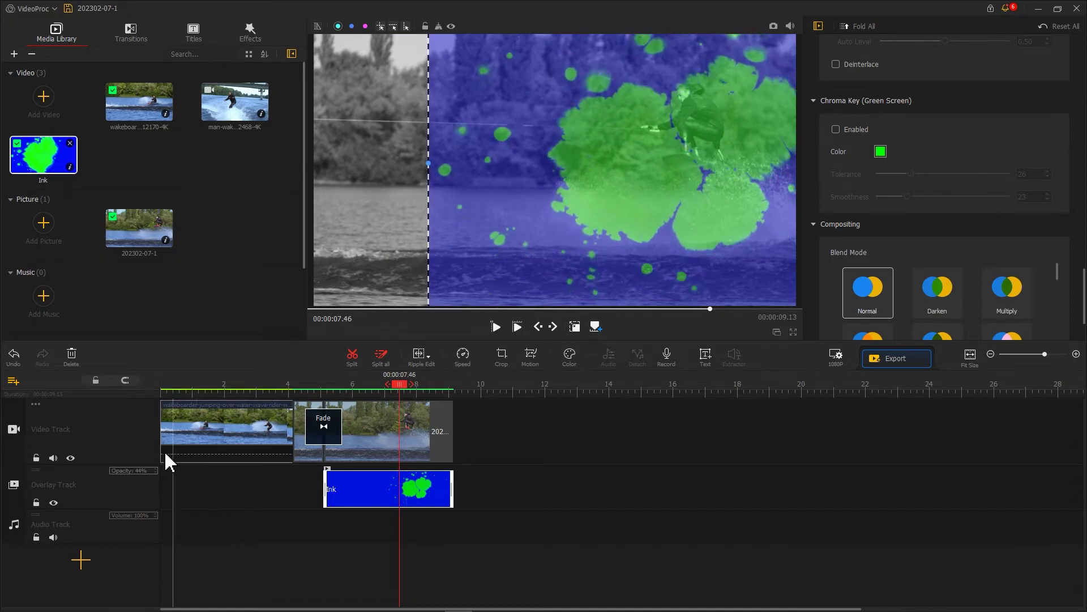
left_click(138, 472)
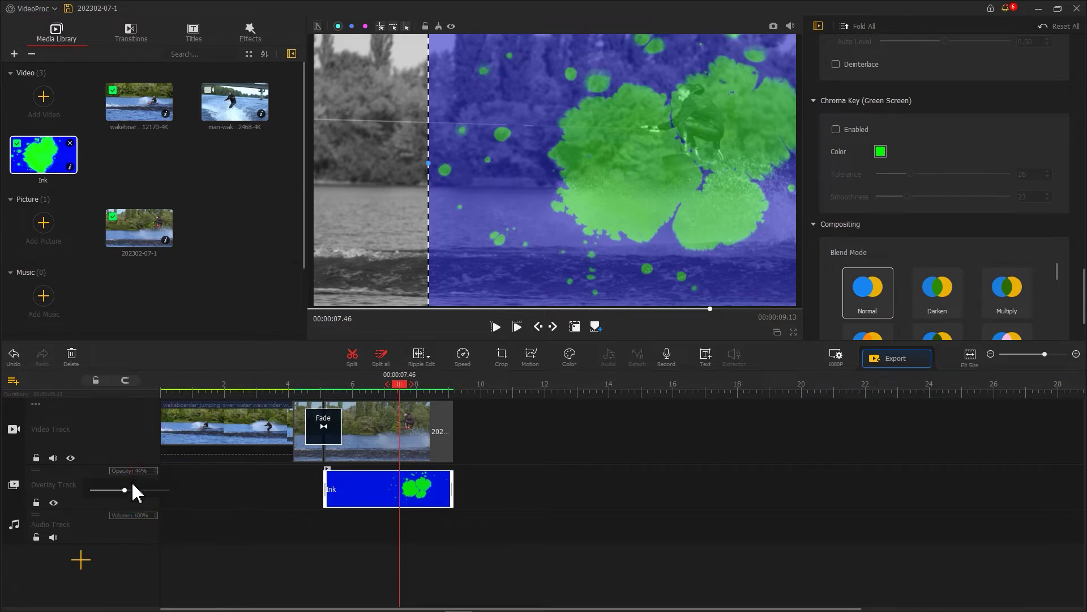
Restore the overlay to 100% opacity and pick the blue background as the Chroma Key colour.
left_click_drag(127, 490, 187, 493)
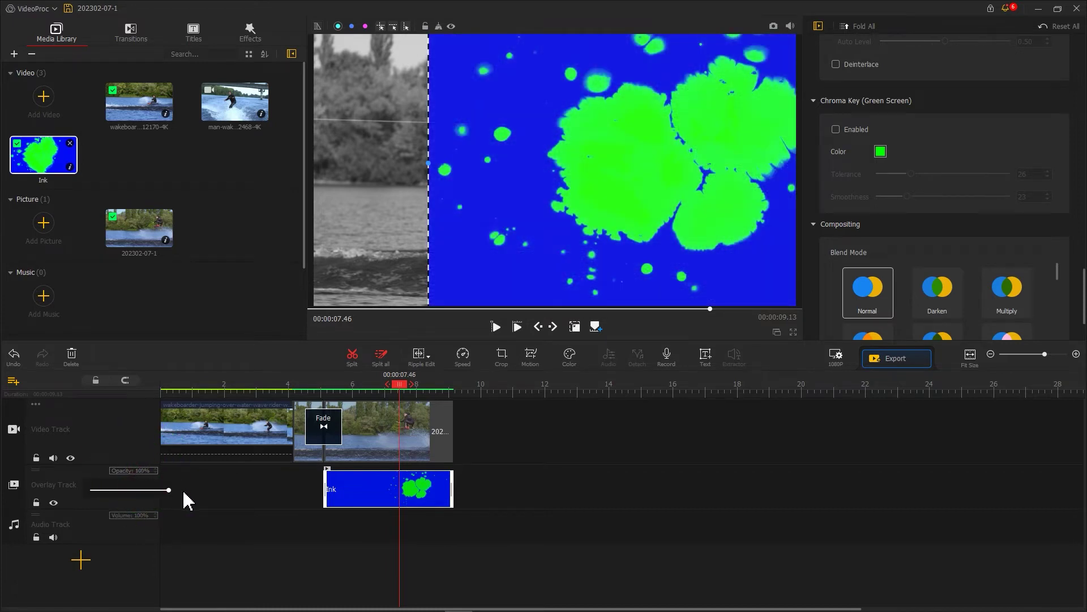
left_click(881, 153)
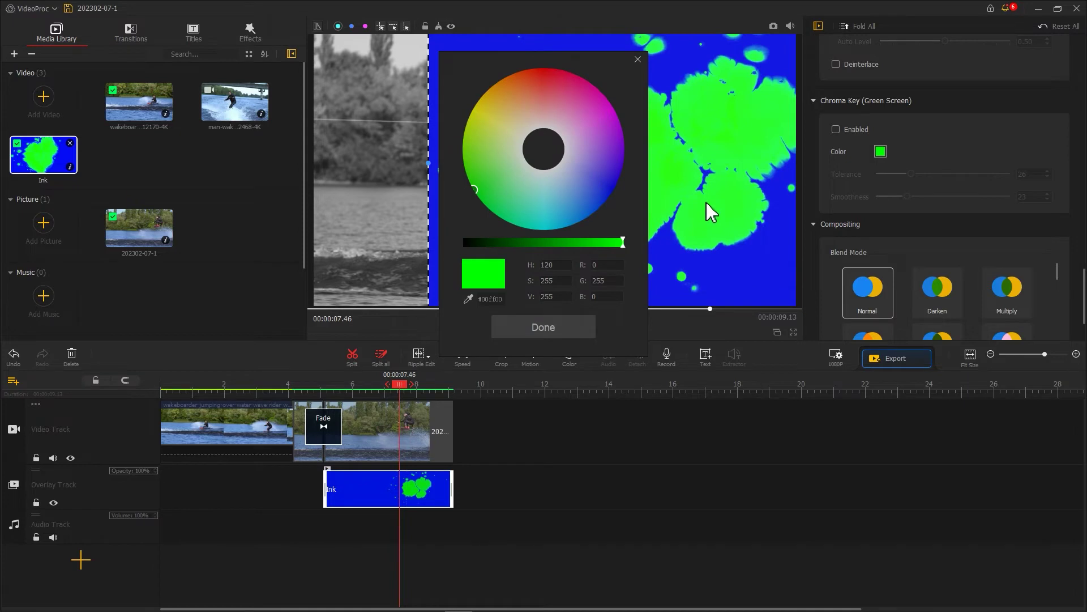
left_click(470, 299)
left_click(697, 266)
left_click(544, 327)
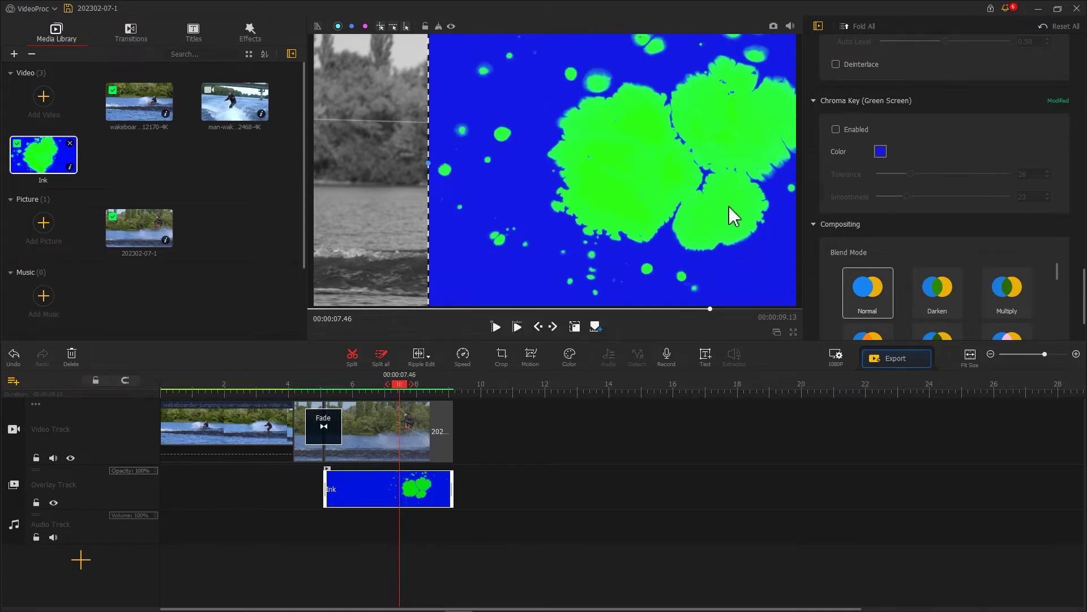
Enable keying, raise Tolerance to clear the blue, and save the project.
left_click(836, 129)
mouse_move(913, 174)
left_mouse_down()
mouse_move(928, 174)
mouse_move(911, 196)
left_mouse_up()
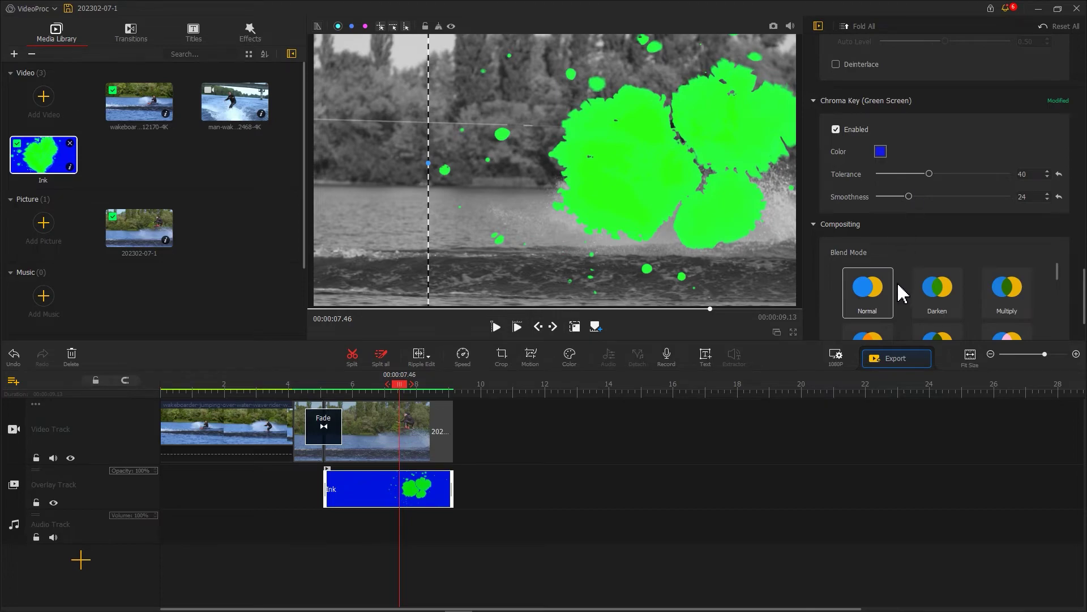
left_click(897, 358)
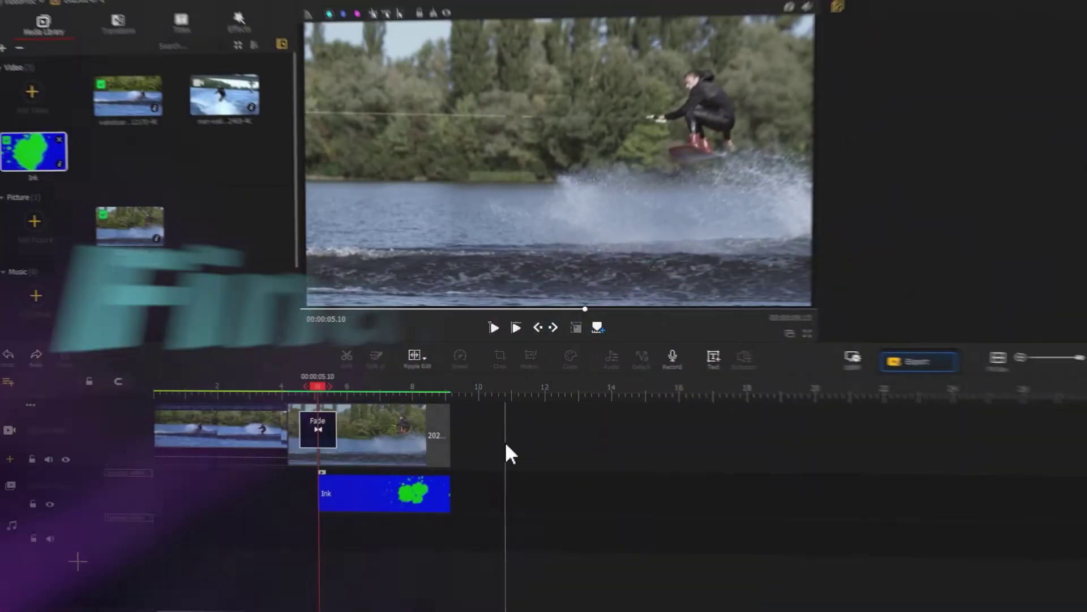
Clear the timeline and place the close-up man-wakeboarding clip on the video track.
left_click(74, 356)
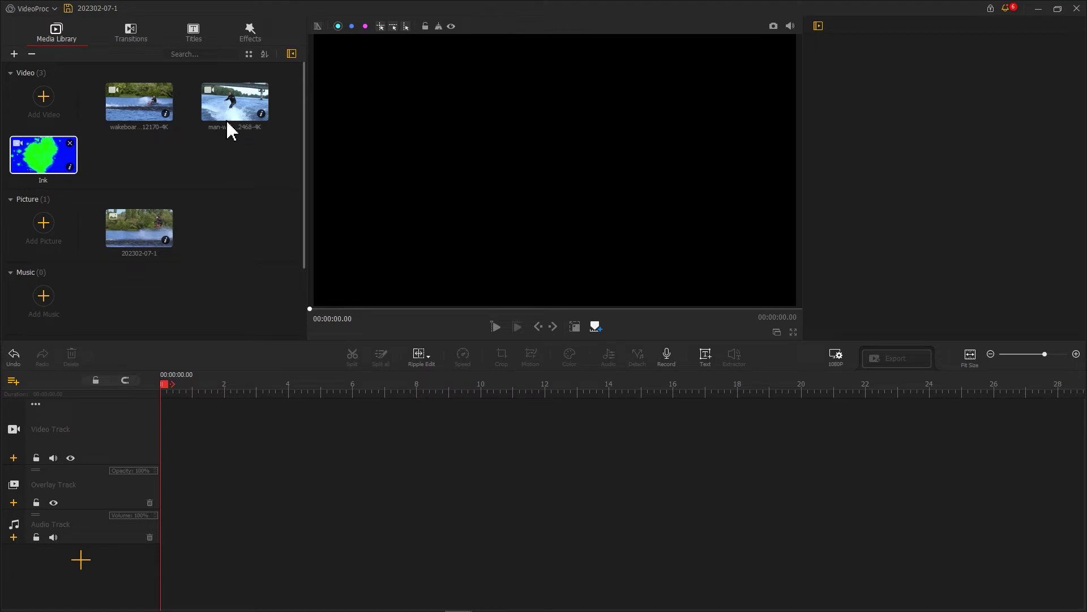
left_click_drag(243, 114, 201, 414)
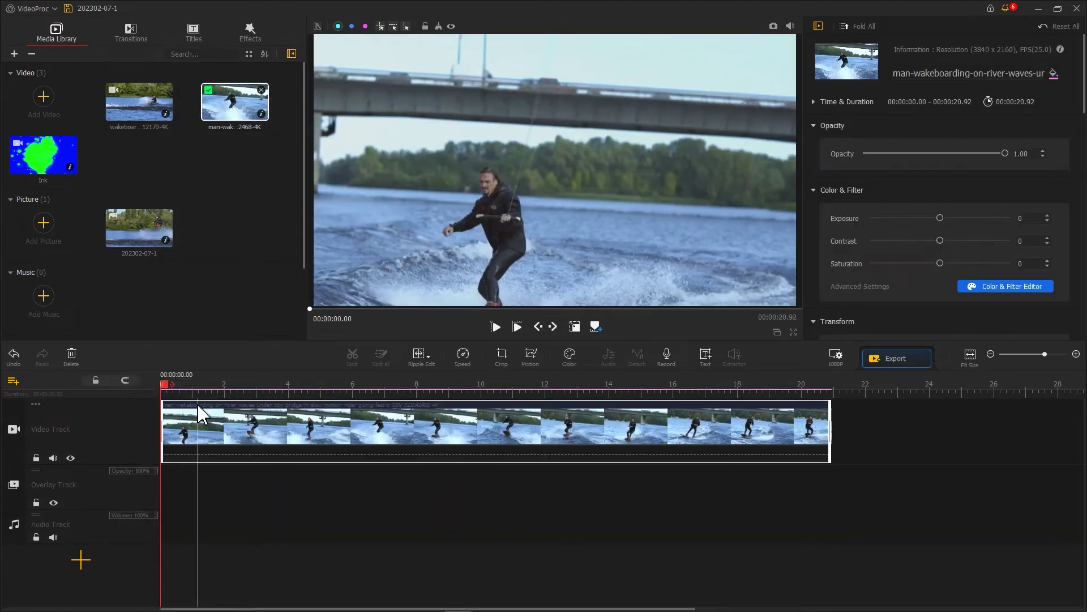
Import the 202302-04-0 composite and put it on the overlay track.
left_click_drag(847, 62, 255, 170)
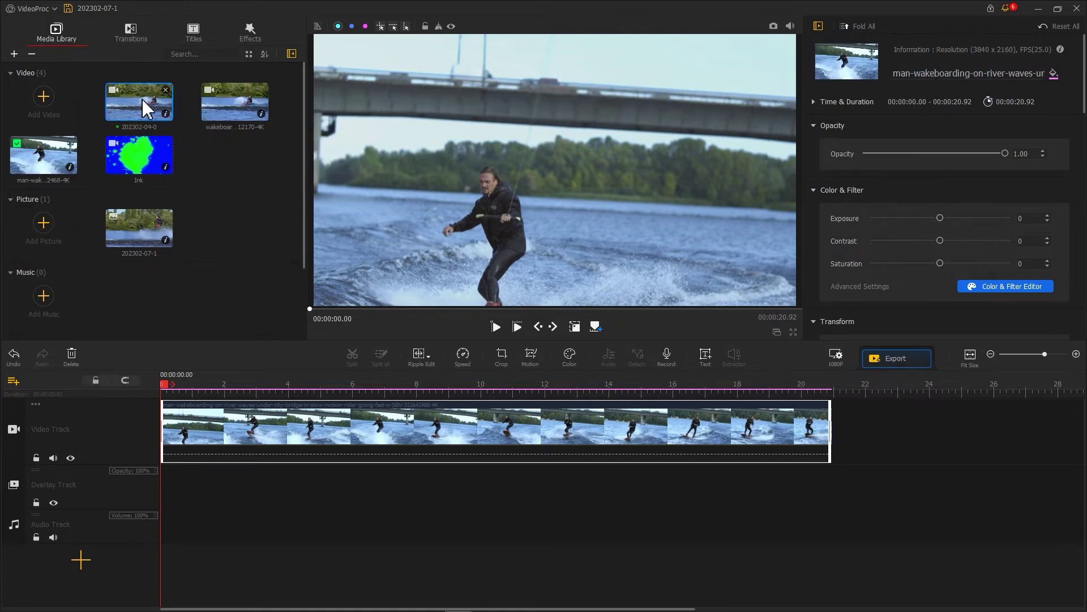
left_click_drag(141, 102, 174, 498)
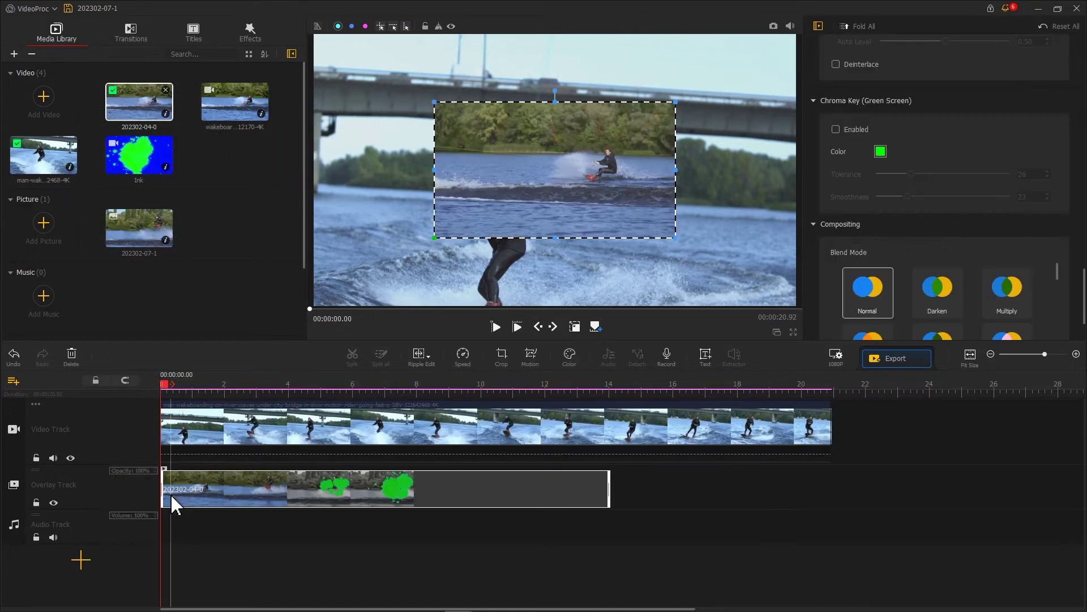
scroll(862, 219, "up", 5)
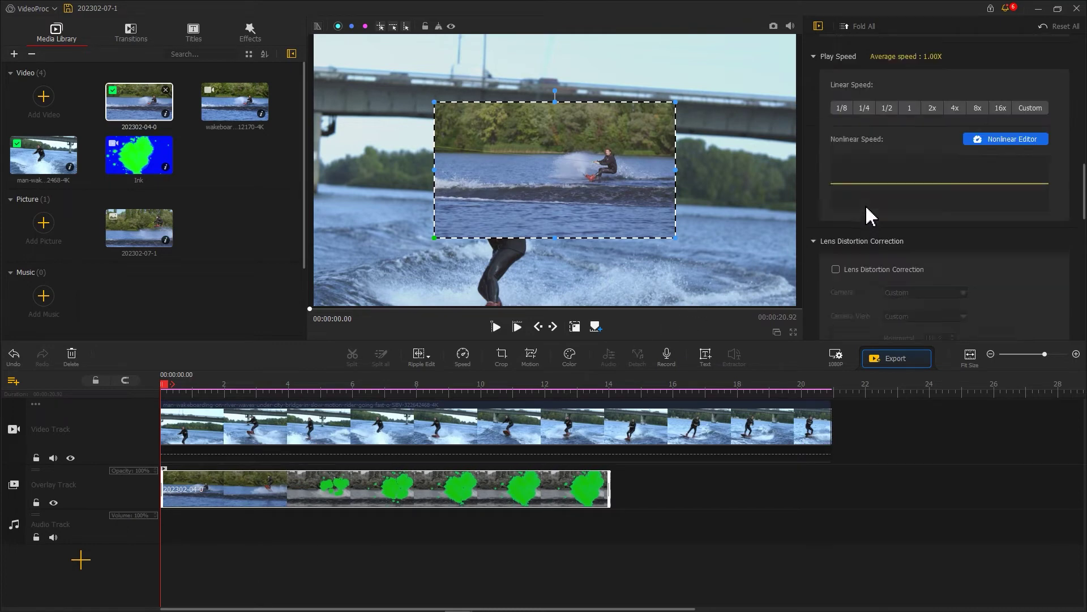
Fit the overlay to screen width and pick the green ink as the Chroma Key colour at ~5.86s.
left_click(911, 127)
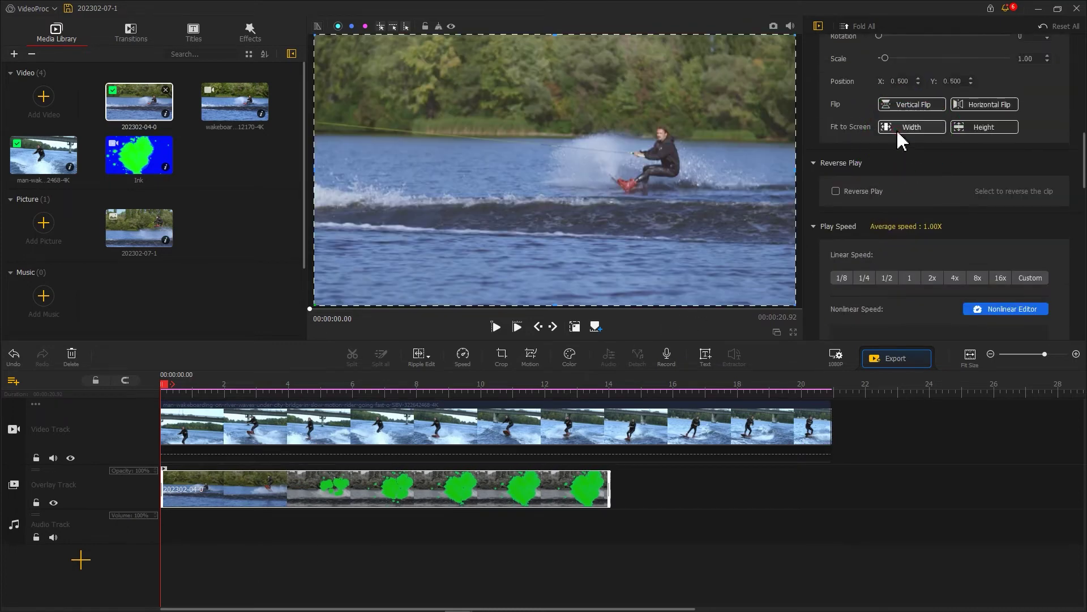
left_click_drag(164, 389, 351, 391)
scroll(845, 211, "down", 6)
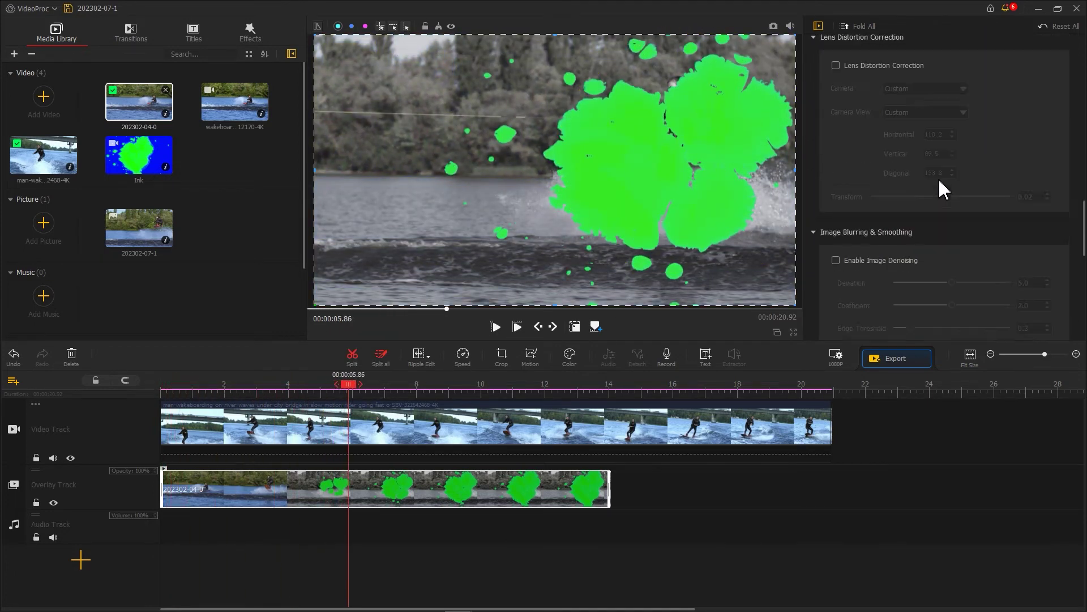
scroll(927, 200, "down", 6)
left_click(882, 220)
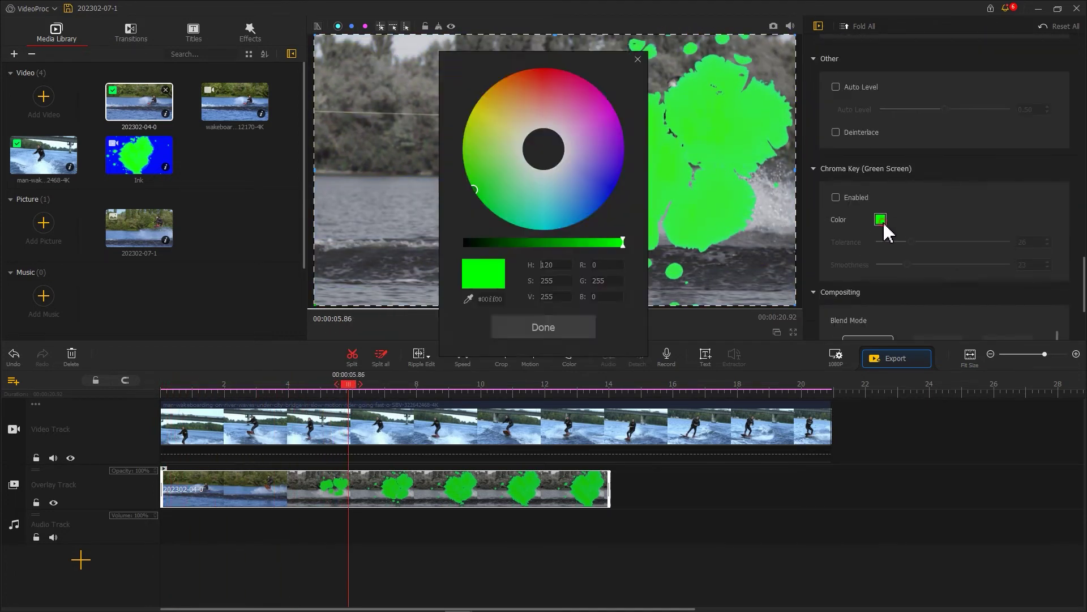
left_click(699, 168)
left_click(565, 323)
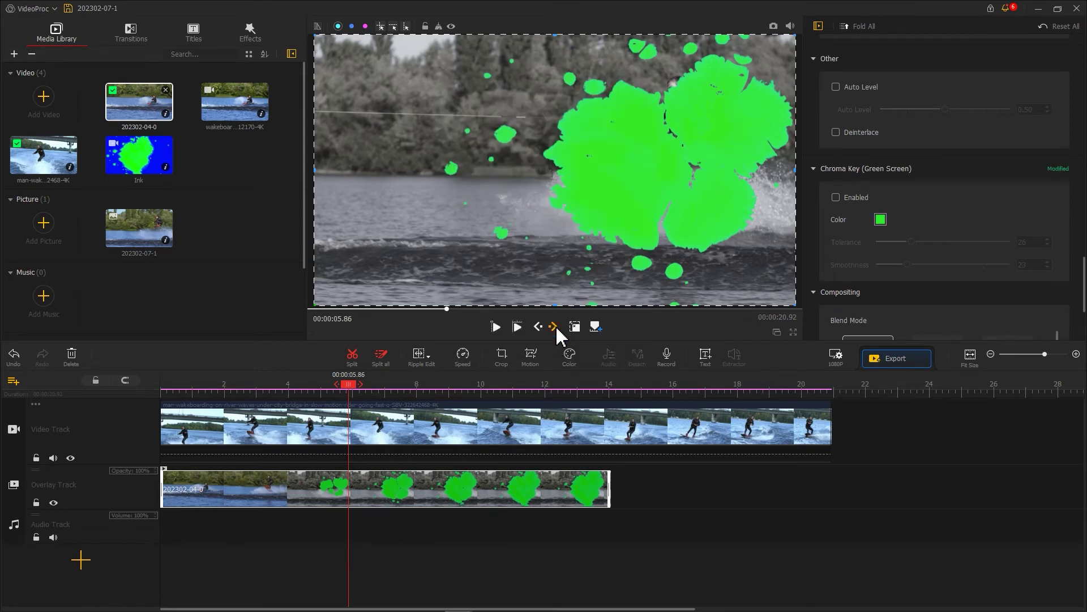
Enable keying with Tolerance 10 so the close-up shows through the ink shapes.
left_click(836, 197)
left_click_drag(907, 242, 891, 243)
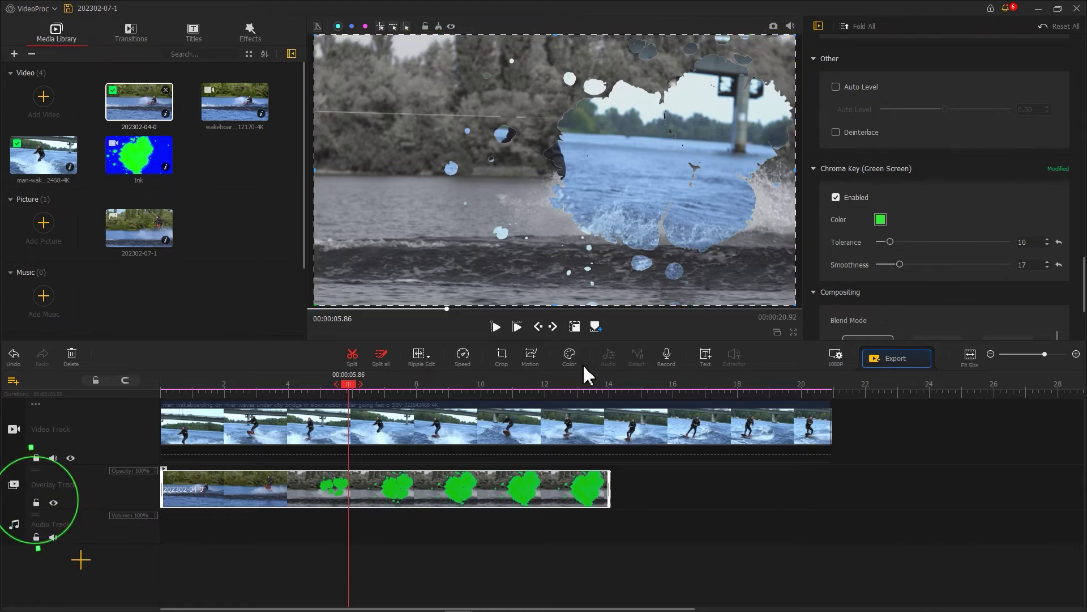
Lock the overlay track, then drag the close-up clip right so the rider sits inside the ink hole.
left_click(36, 503)
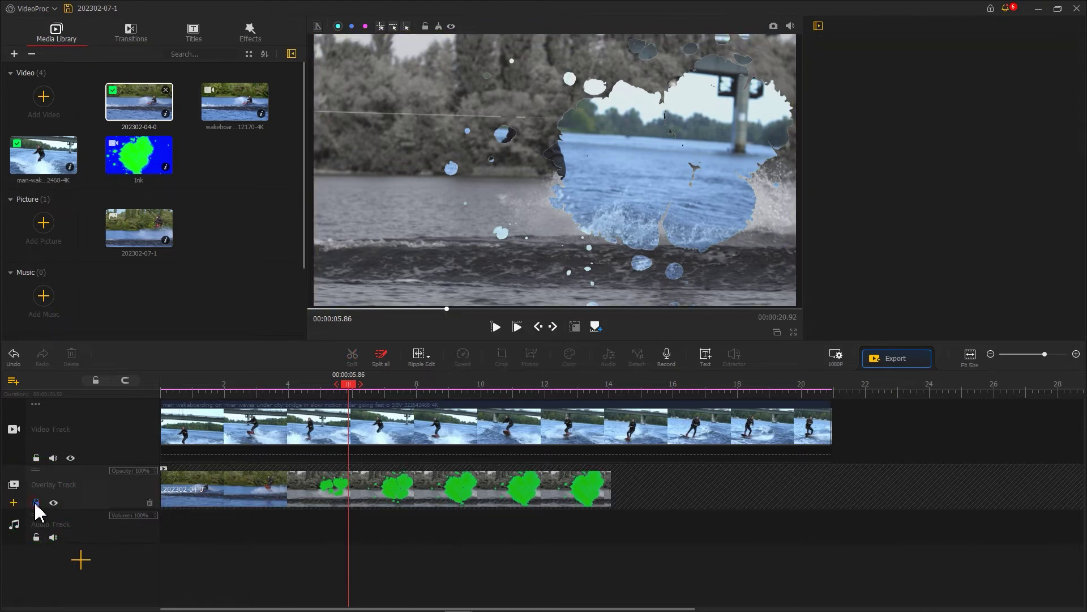
left_click(664, 134)
left_click_drag(663, 134, 755, 146)
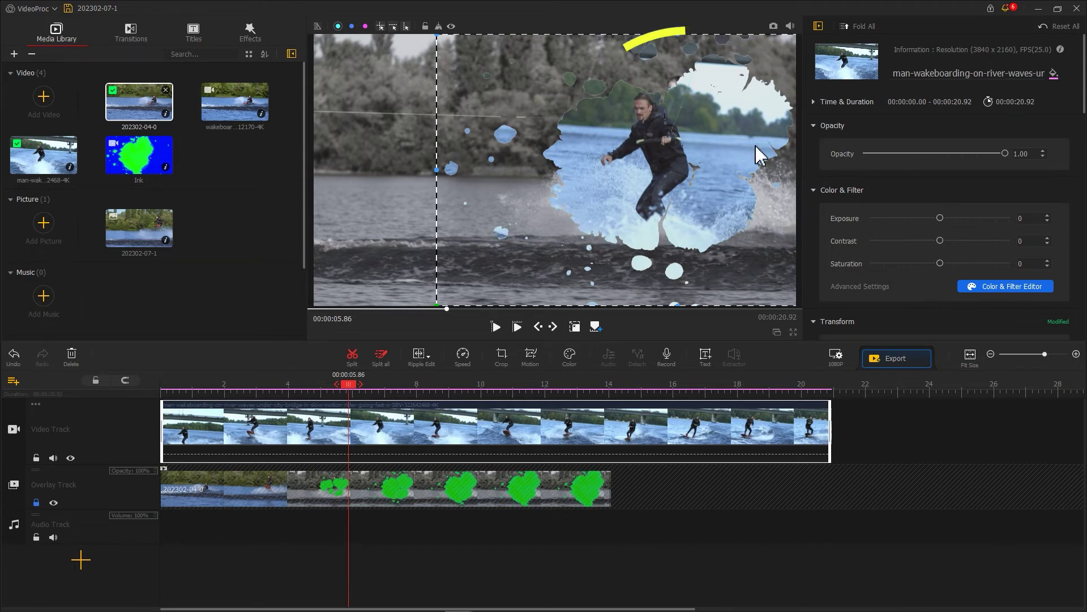
Add a 5-second 'Text Here' title clip on a new subtitle track at 5.86 seconds.
left_click(706, 353)
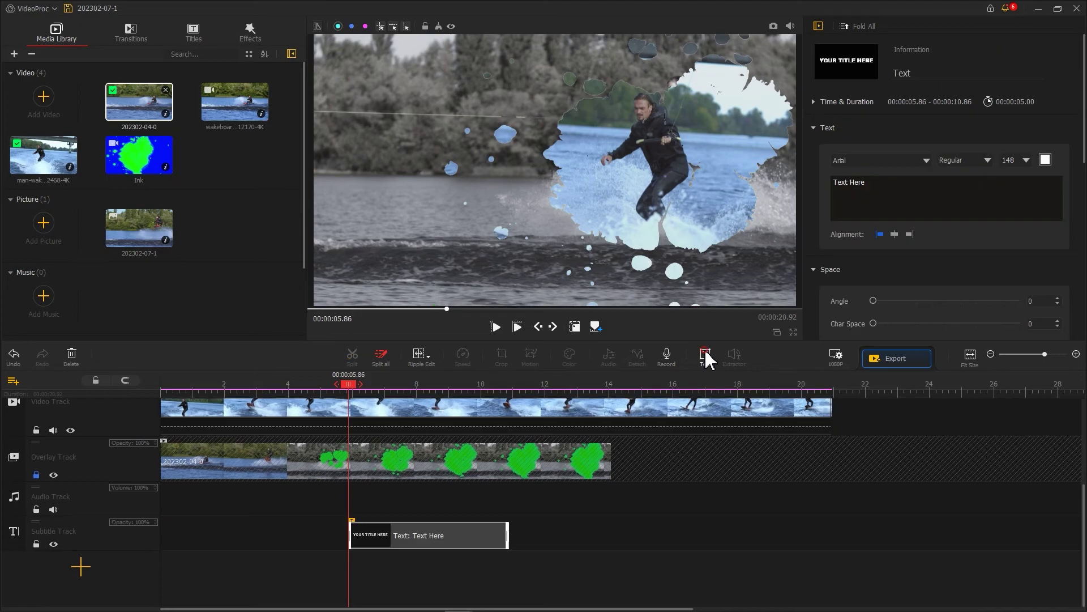